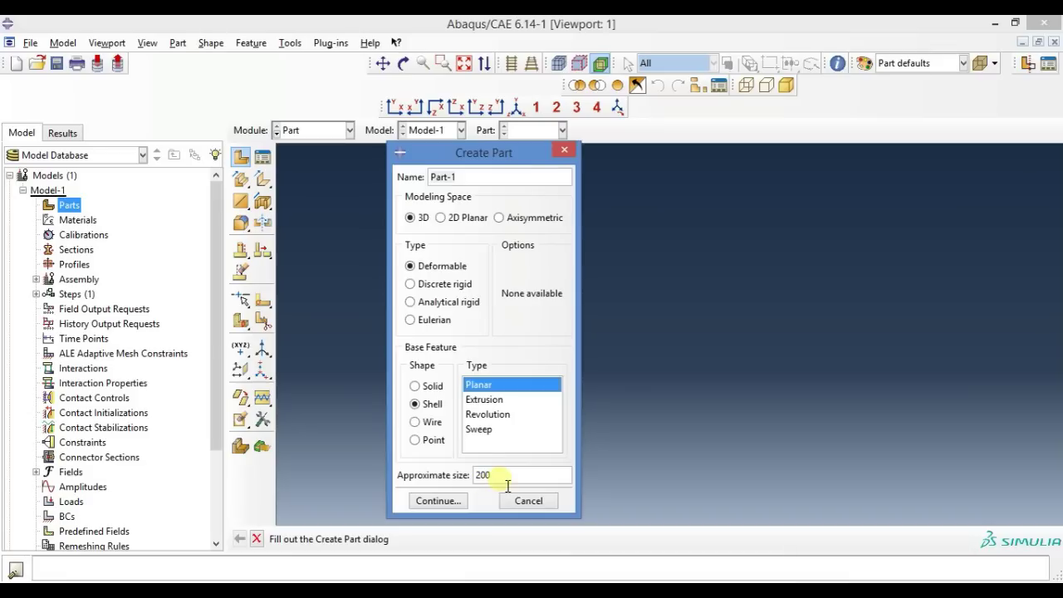
Step: Start a 3D deformable planar shell part with approximate size 200 and sketch a rectangle about 94 by 36
click(427, 501)
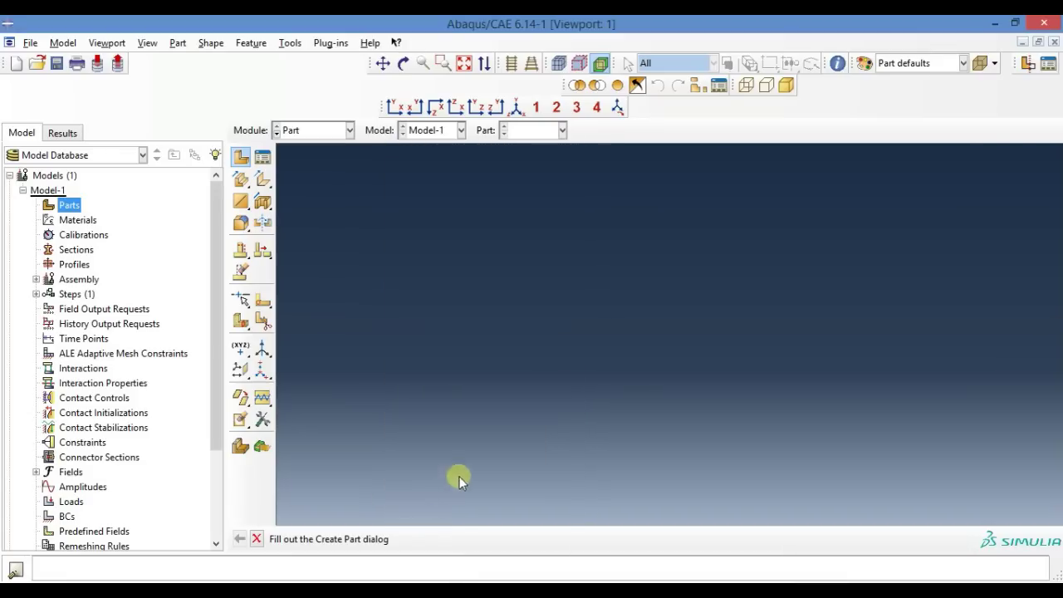
click(264, 183)
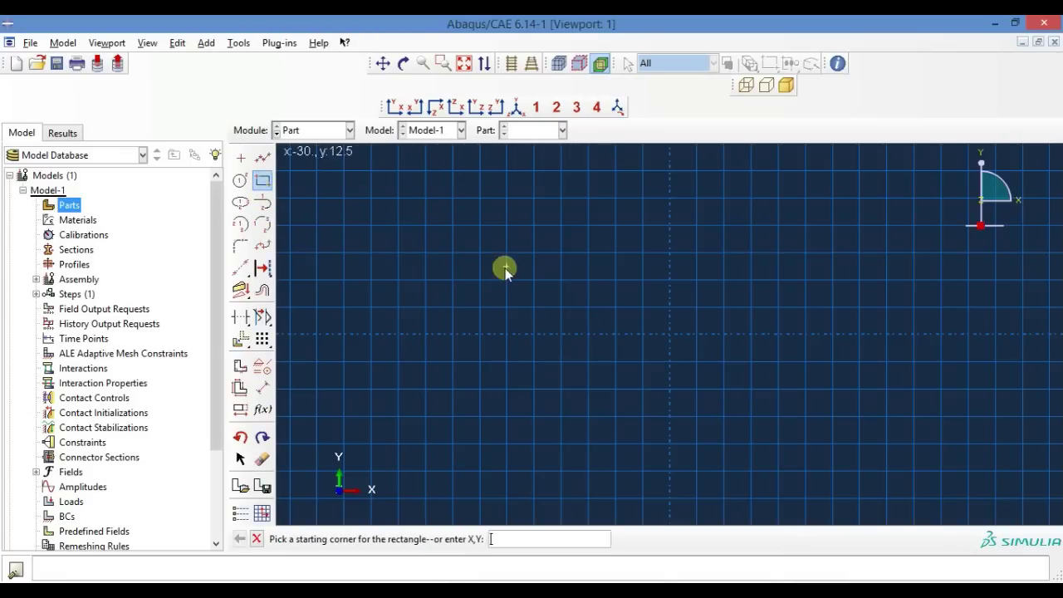
click(494, 240)
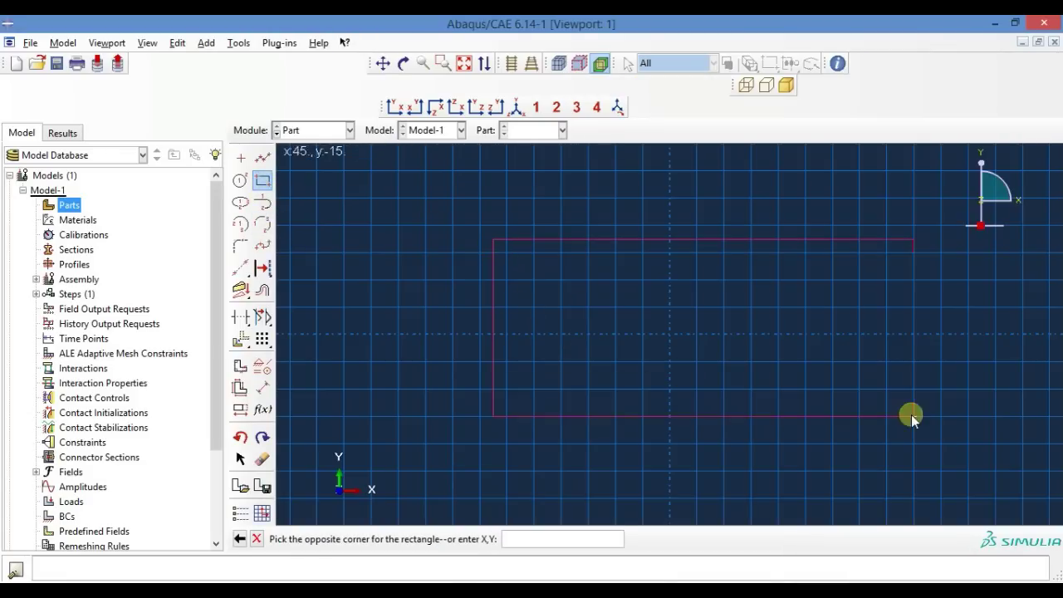
click(997, 435)
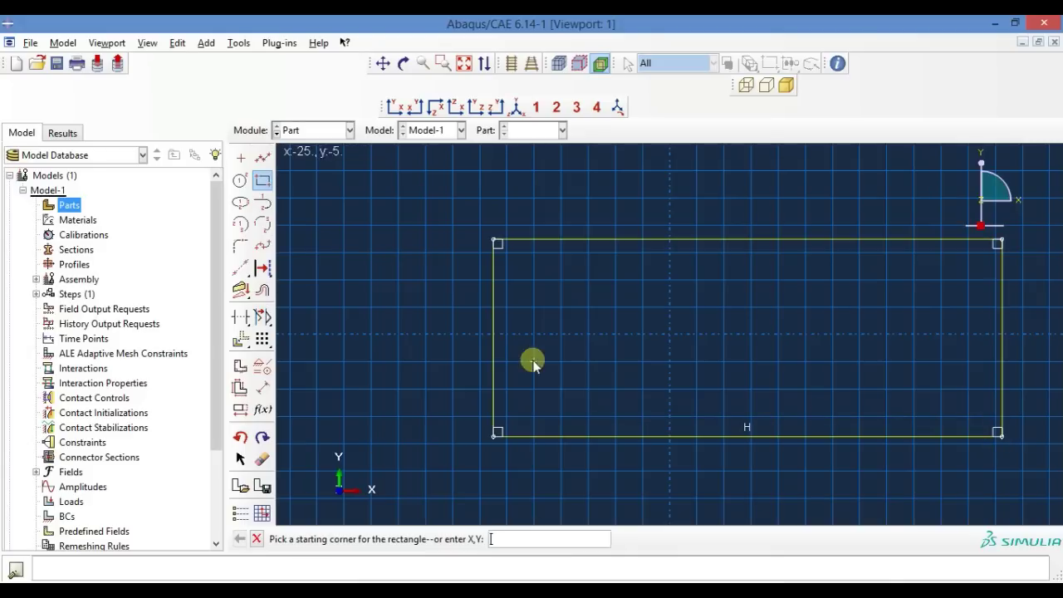
Step: Dimension the rectangle 130 wide and 60 high, and finish the sketch to create the shell part
click(263, 388)
click(623, 435)
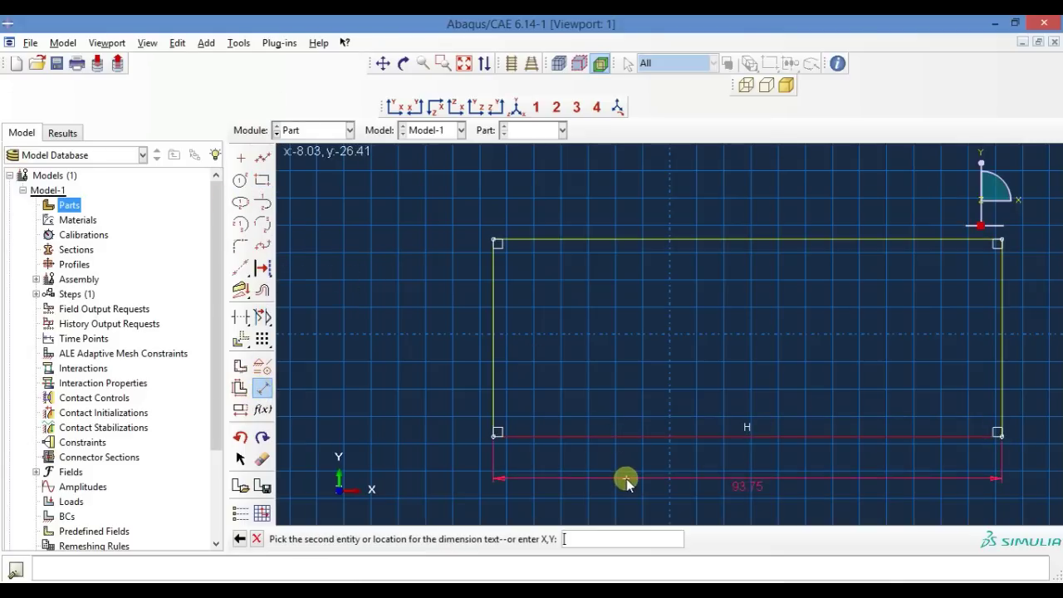
click(627, 480)
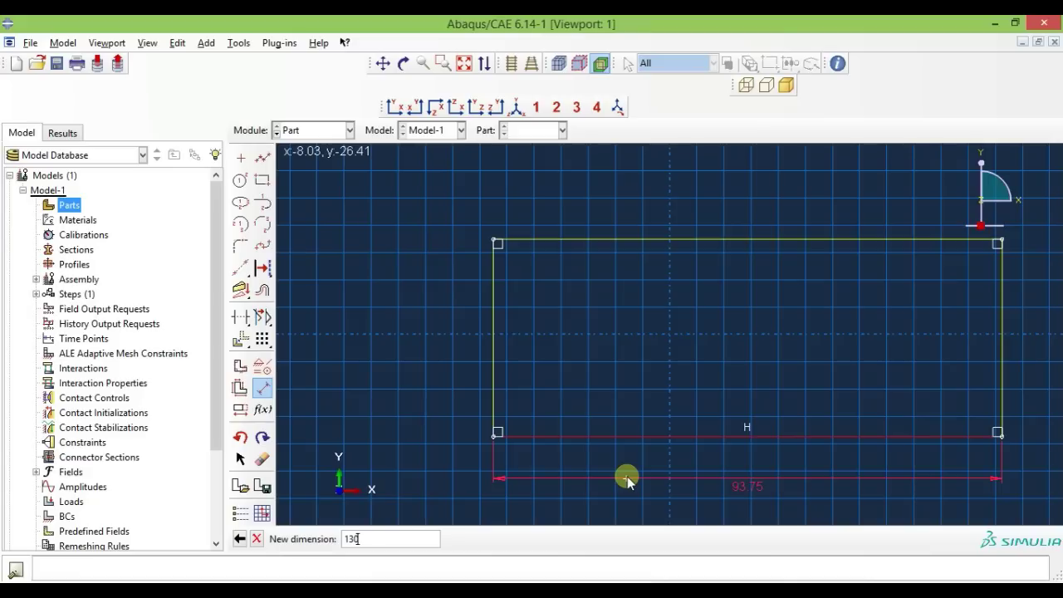
key(Return)
click(493, 358)
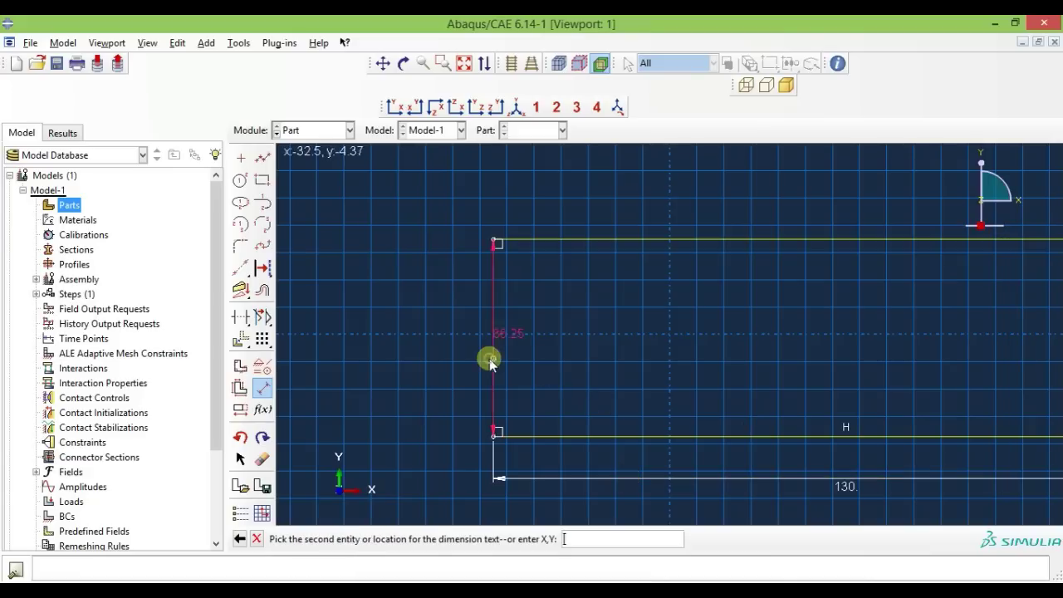
click(421, 368)
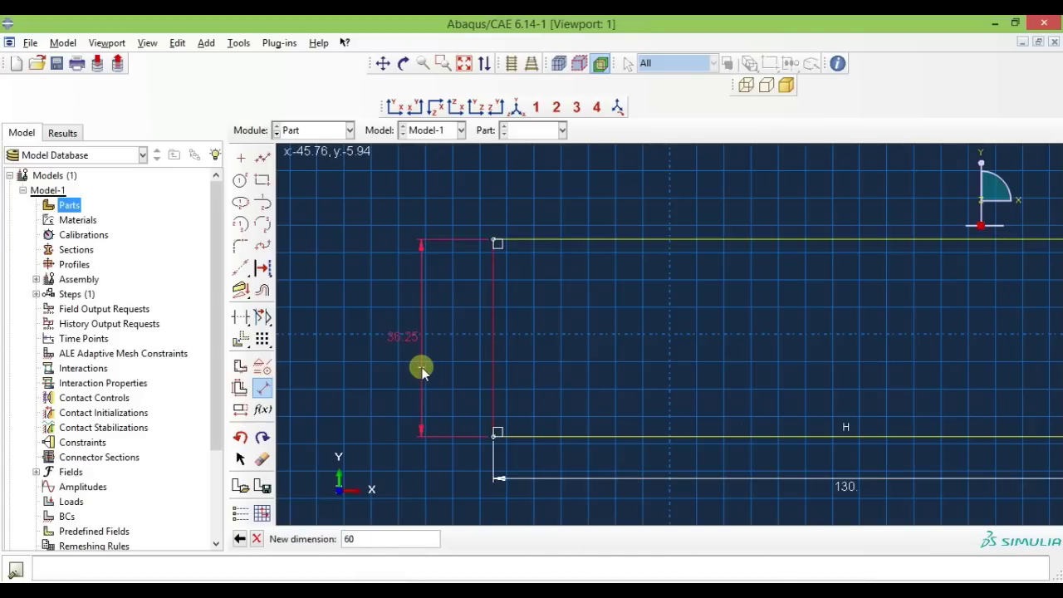
text(60)
key(Return)
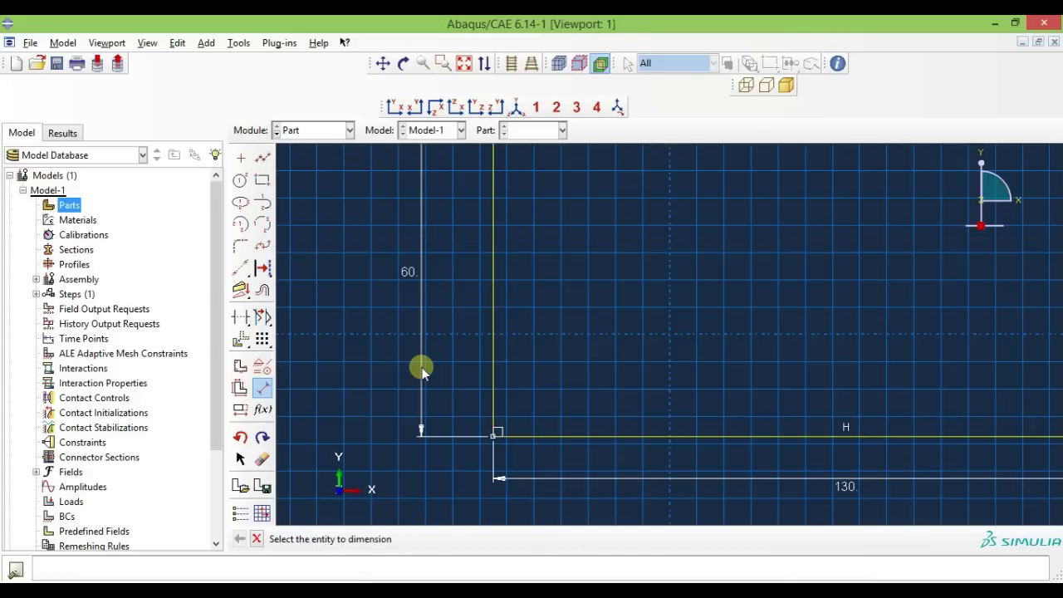
click(395, 107)
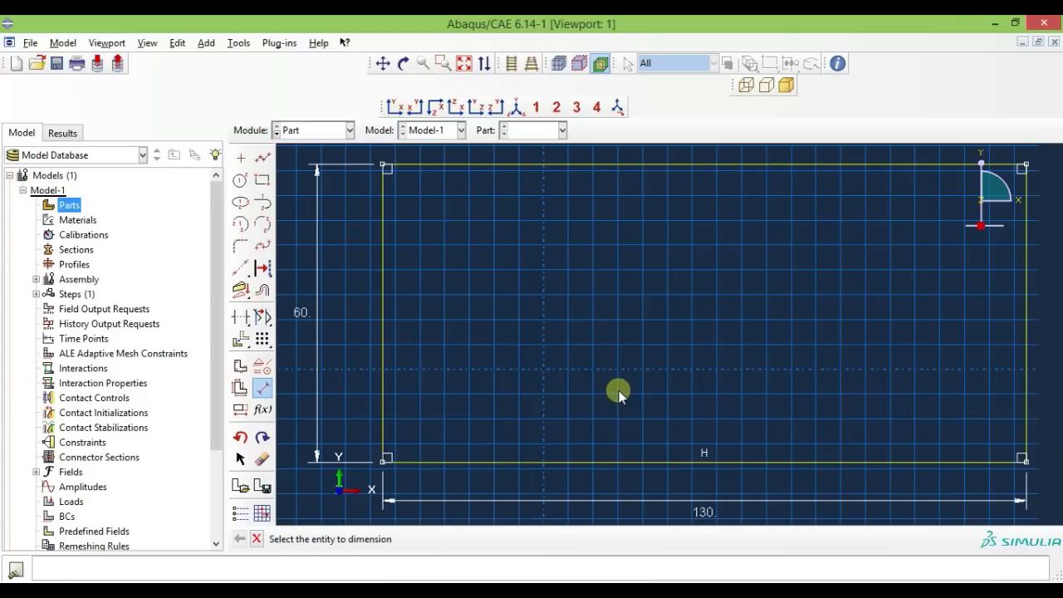
click(257, 539)
click(442, 539)
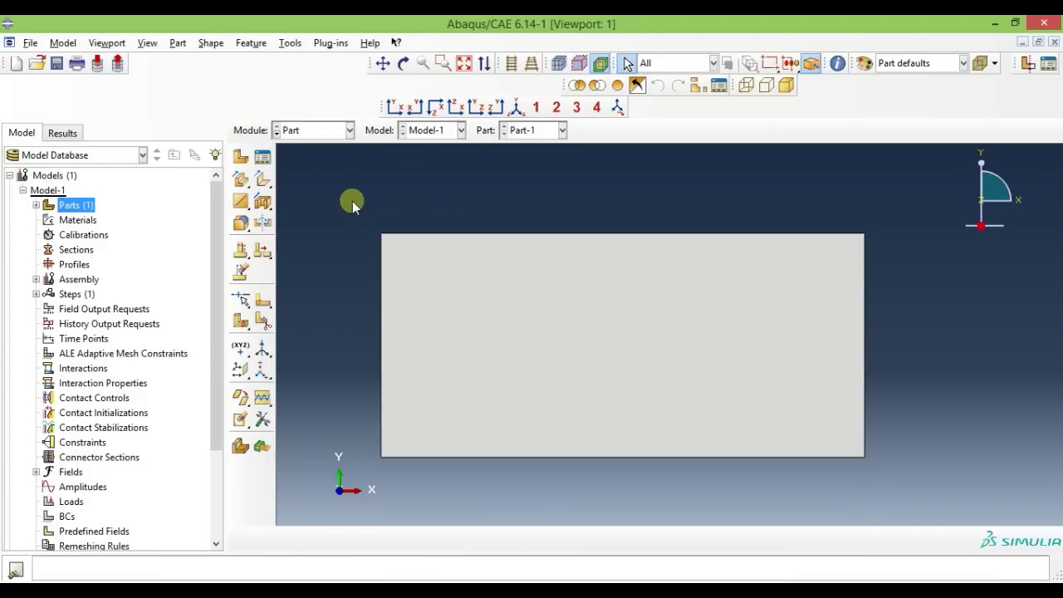
Step: Create a new material in the Property module with Elastic behavior of type Engineering Constants
click(293, 130)
click(291, 161)
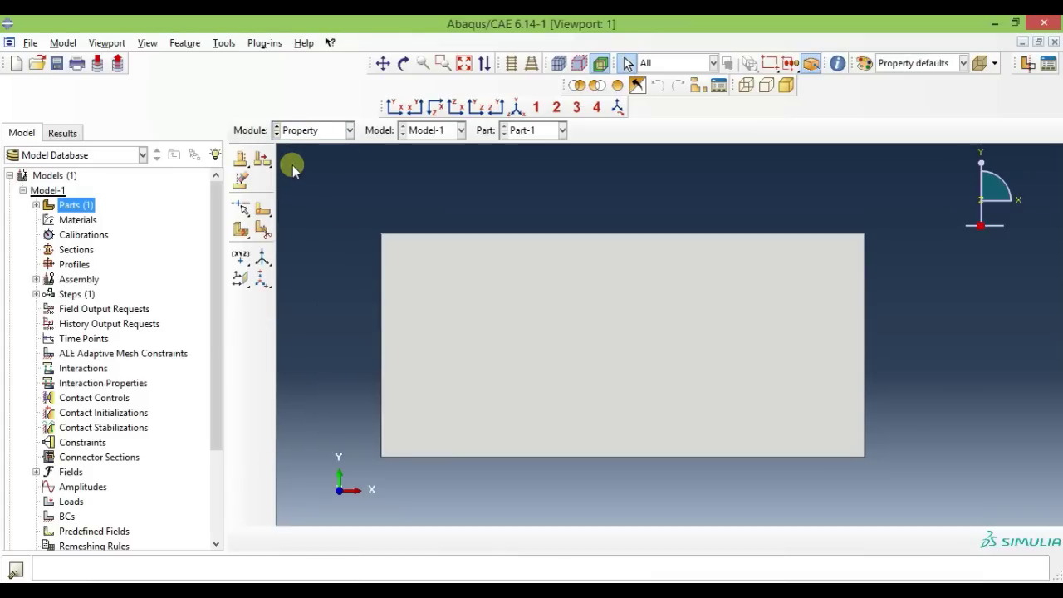
click(242, 162)
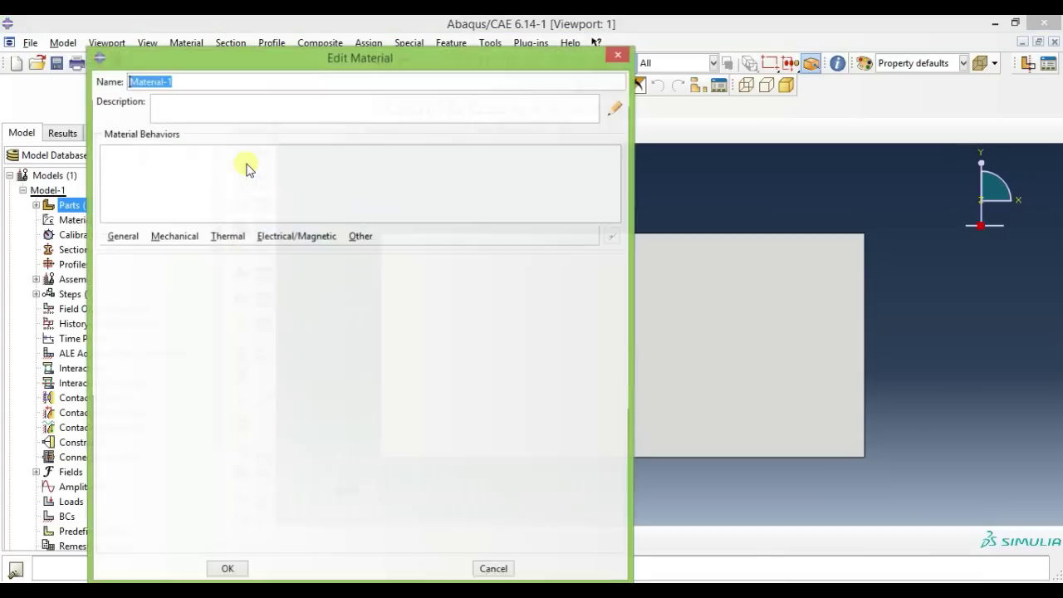
click(173, 236)
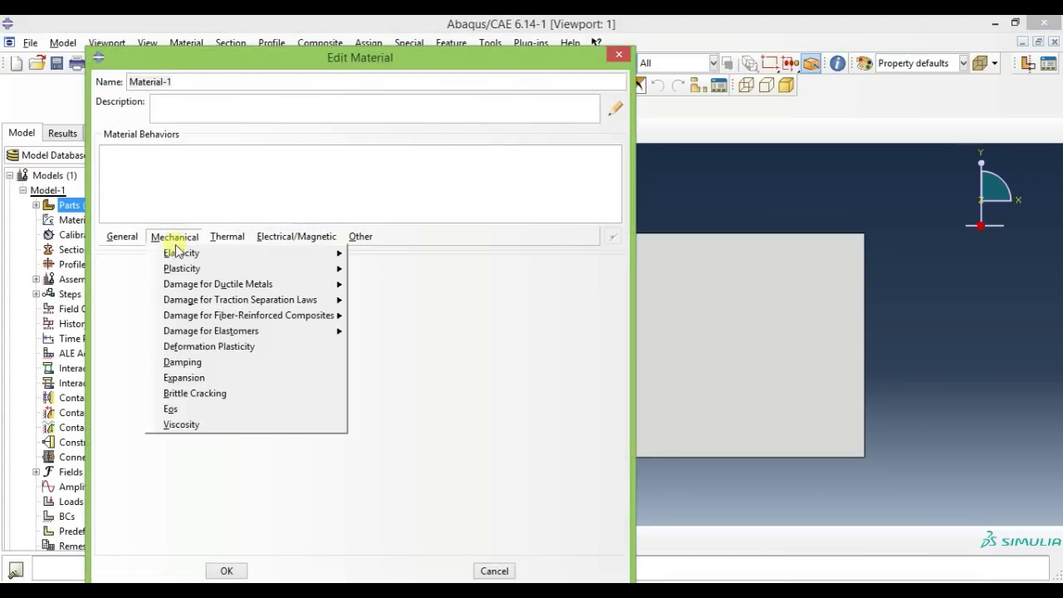
mouse_move(178, 252)
click(359, 253)
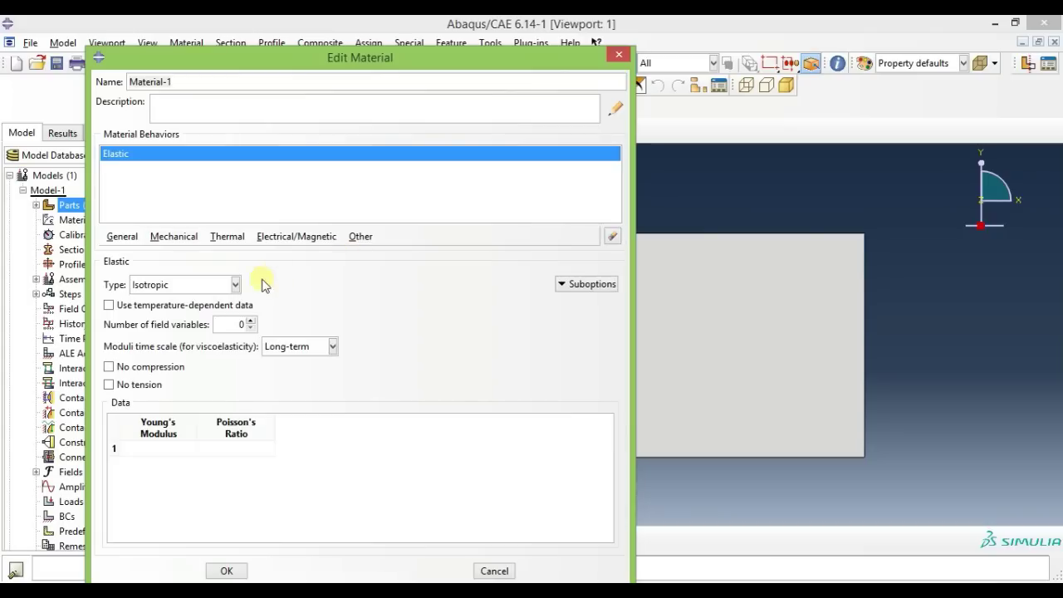
click(214, 285)
click(178, 316)
Step: Enter the material's Young's moduli: E1 138000, E2 9500 and E3 9500
click(182, 441)
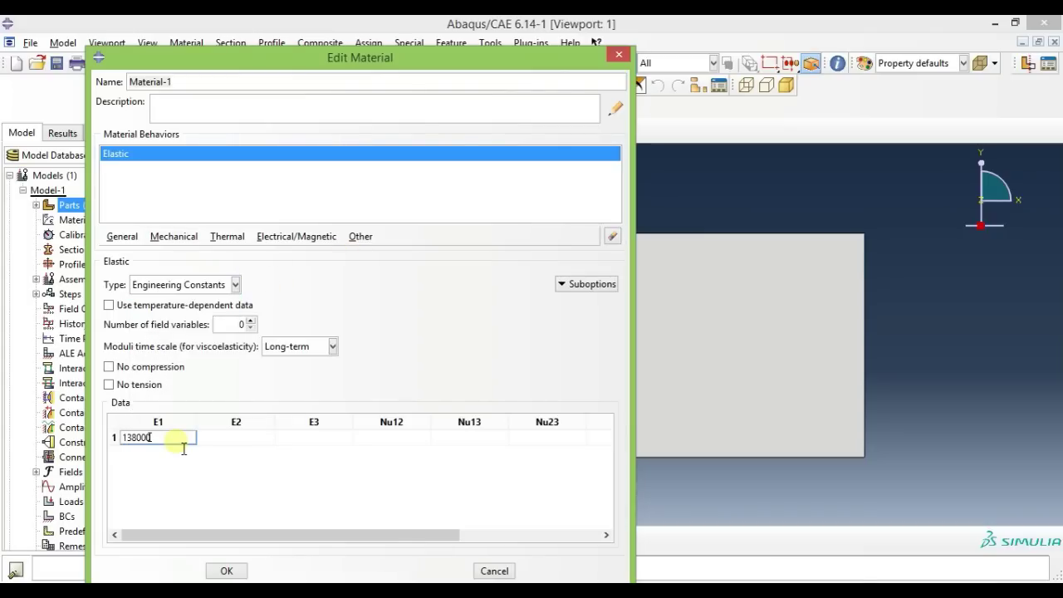
key(Tab)
text(9500)
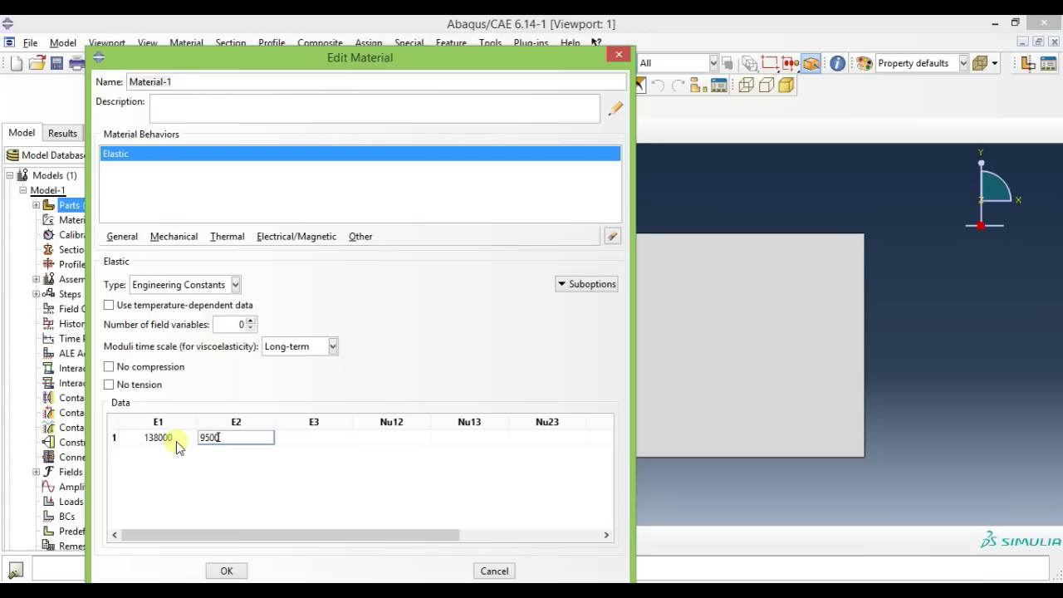
key(Tab)
text(9500)
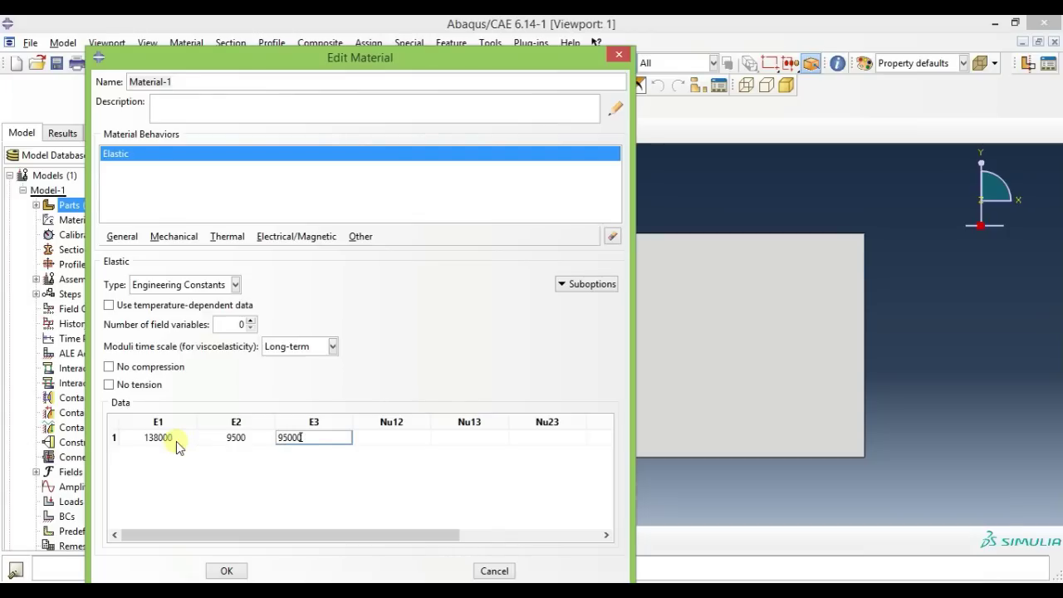
Step: Enter the material's Poisson's ratios: Nu12 0.28, Nu13 0.28 and Nu23 0.4
key(Tab)
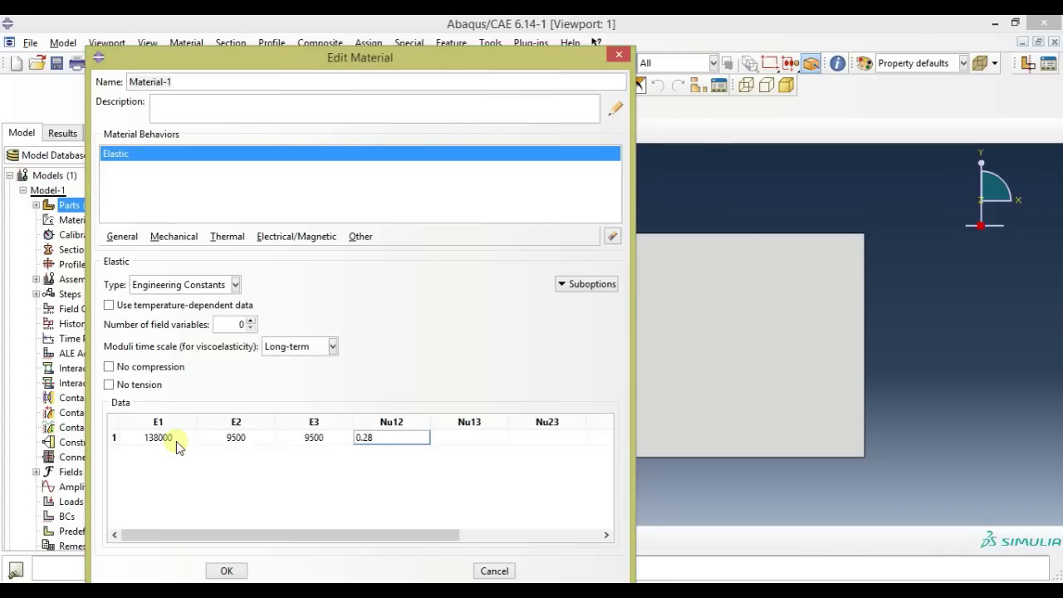
key(Tab)
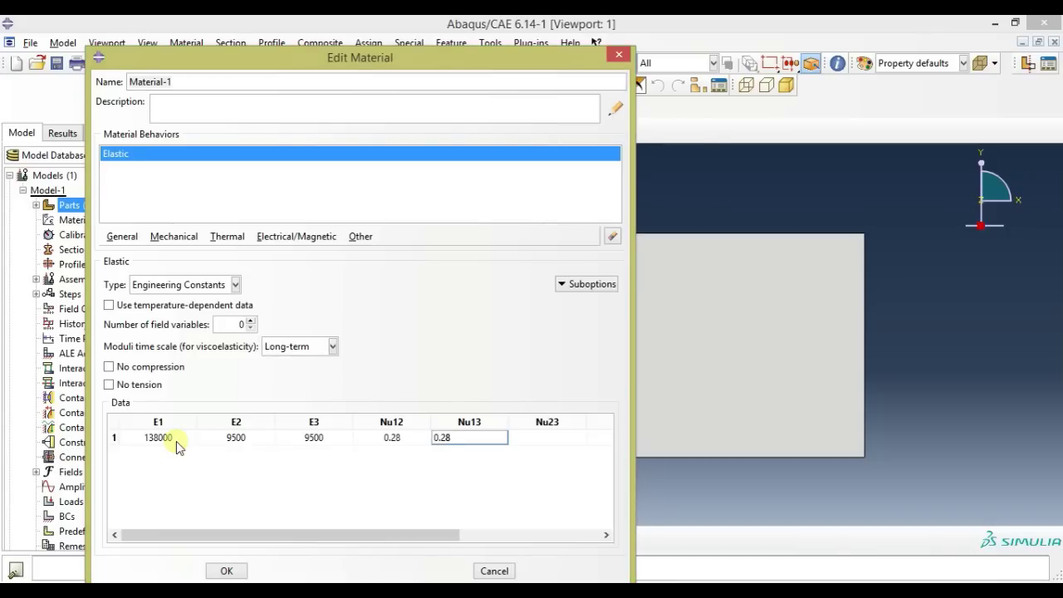
key(Tab)
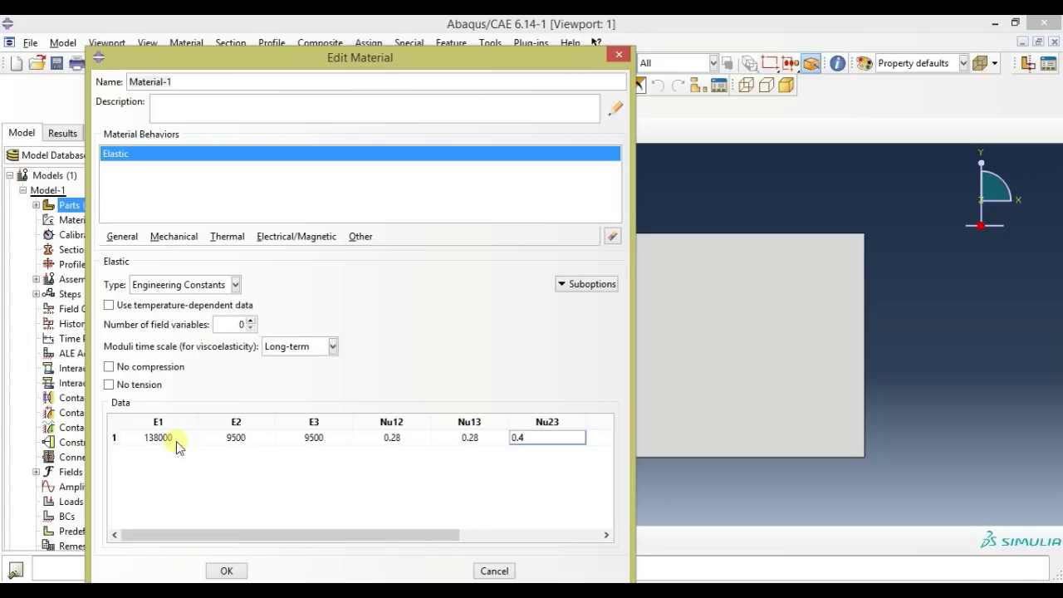
Step: Enter the shear moduli G12 5200, G13 5200 and G23 1450, and accept the material definition
key(Tab)
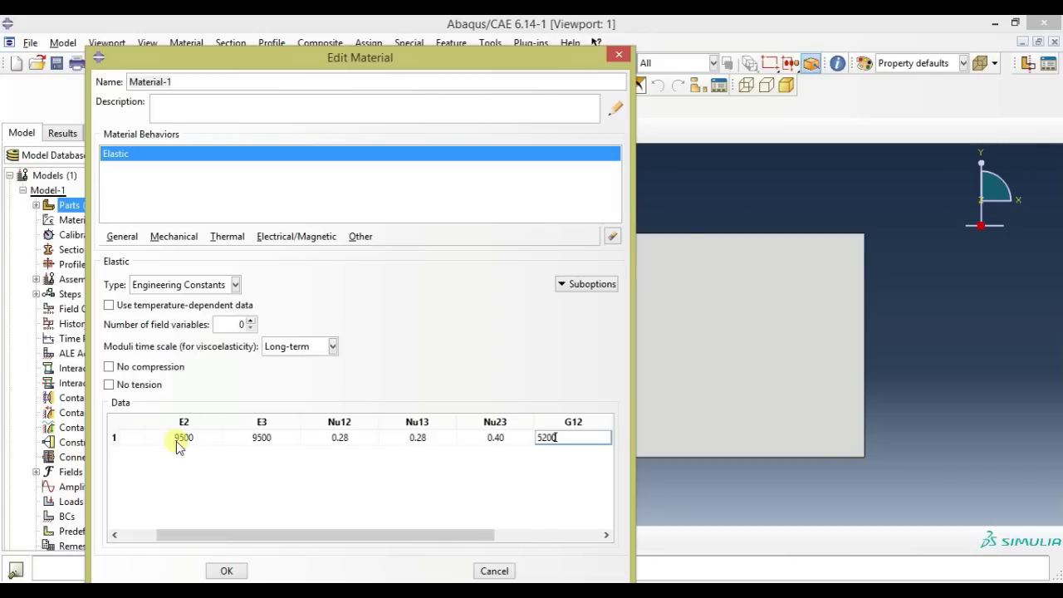
text(5200)
key(Tab)
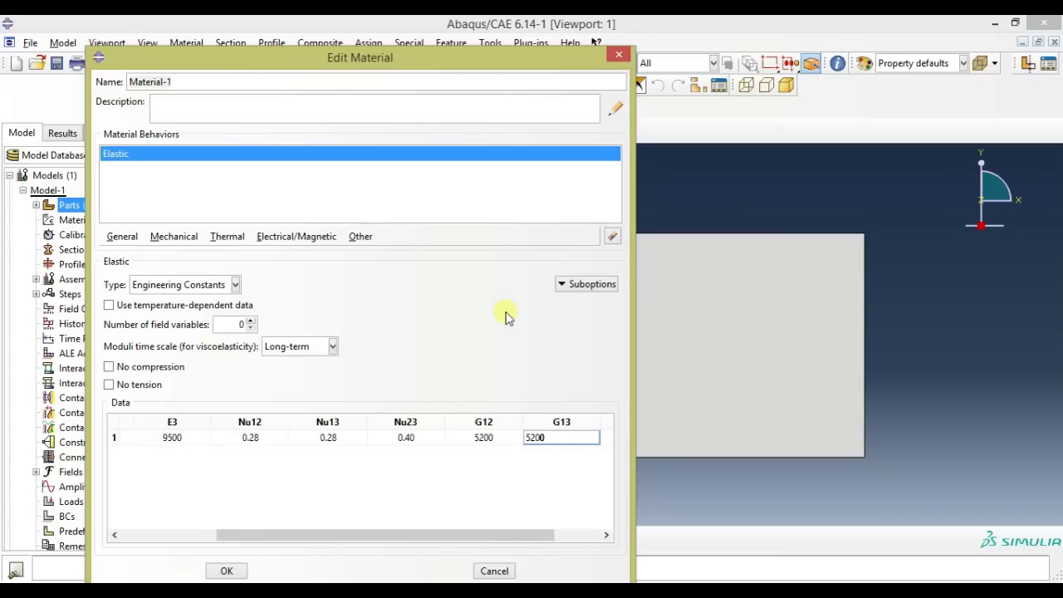
drag(488, 531, 594, 537)
click(569, 437)
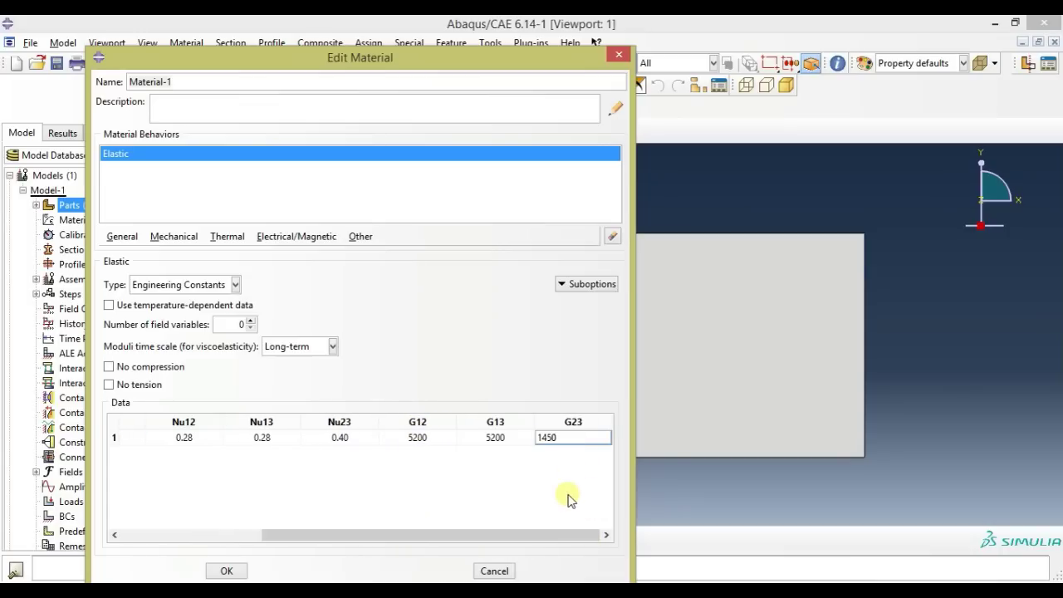
click(226, 571)
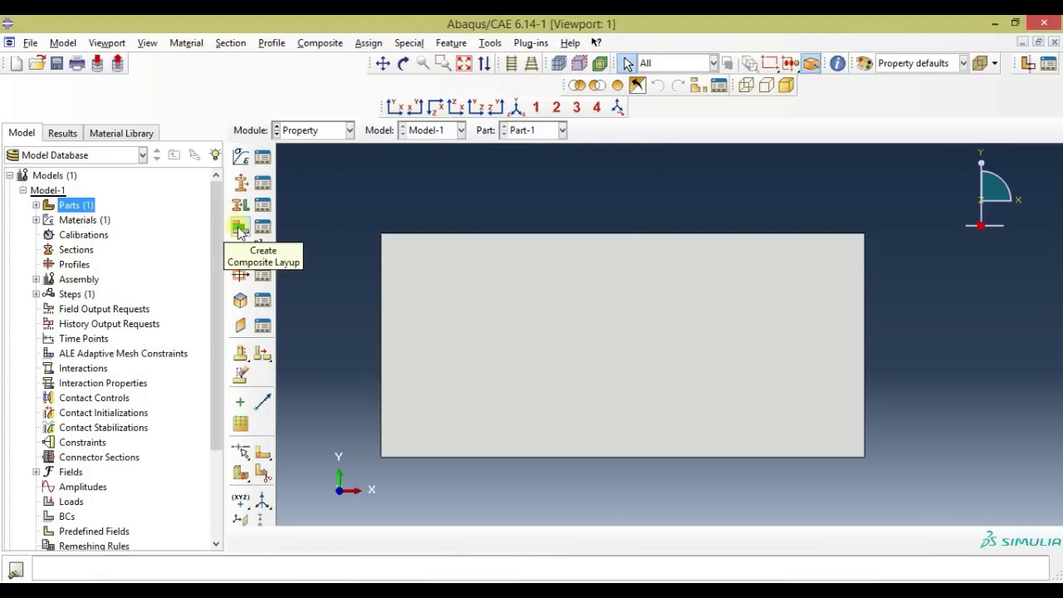
Step: Create a Conventional Shell composite layup with three plies and assign the whole plate as the region of every ply
click(241, 227)
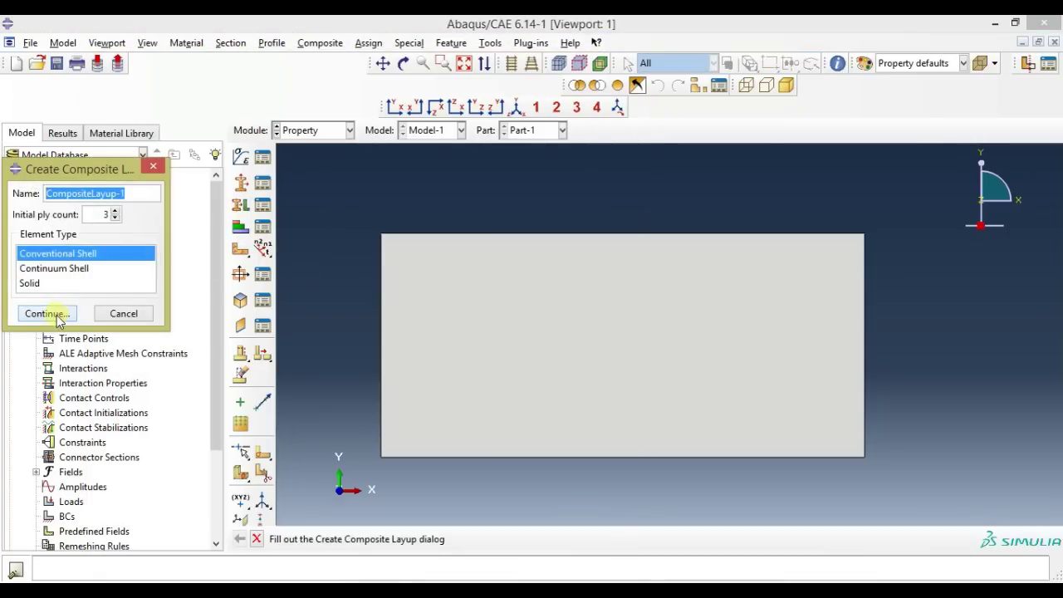
click(58, 319)
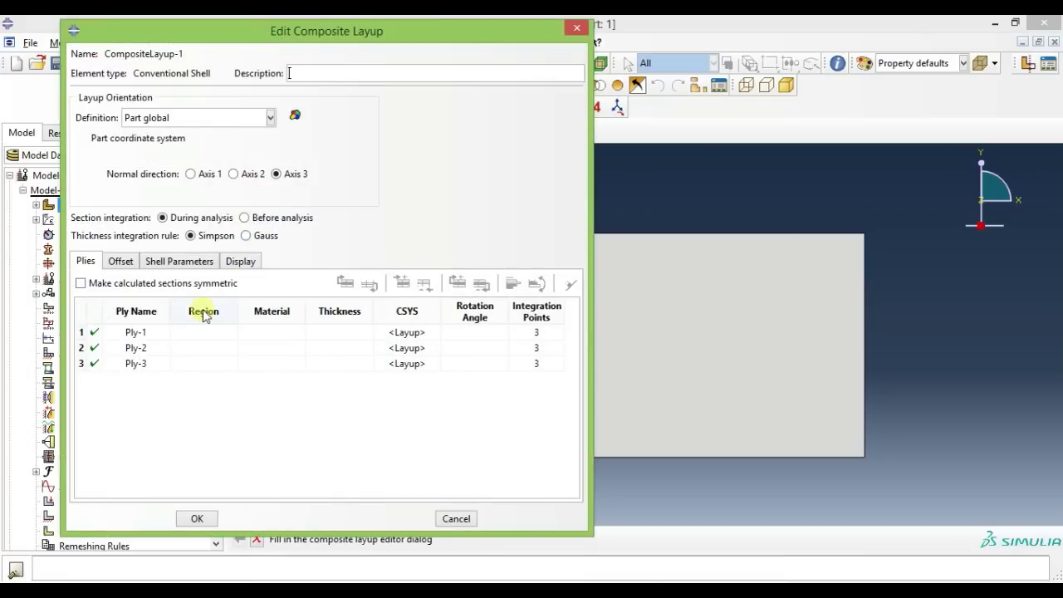
double_click(204, 312)
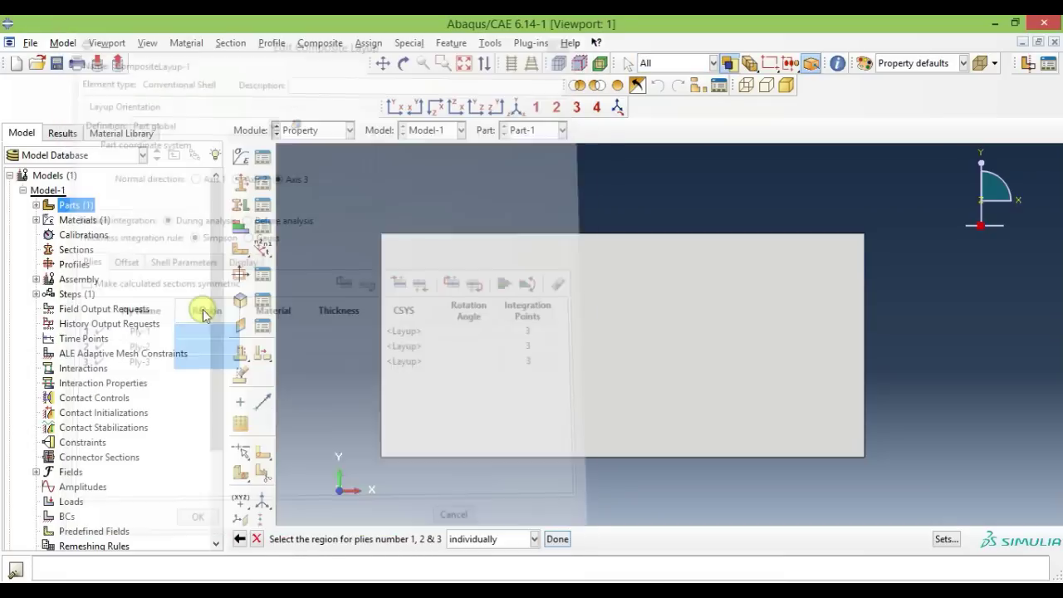
drag(350, 187, 914, 482)
click(563, 539)
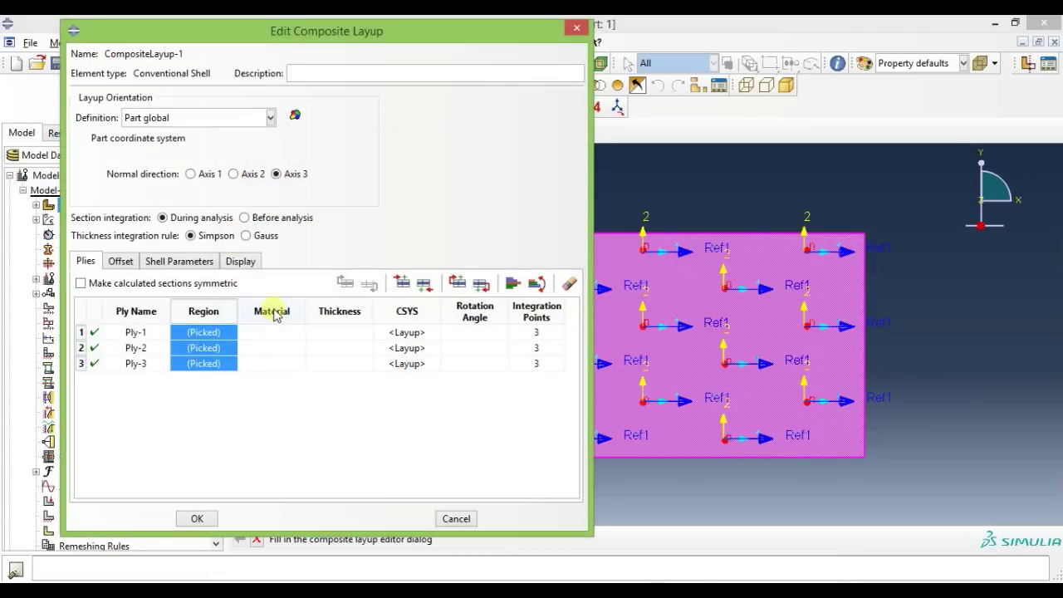
Step: Assign Material-1 to all three plies of the composite layup
click(275, 312)
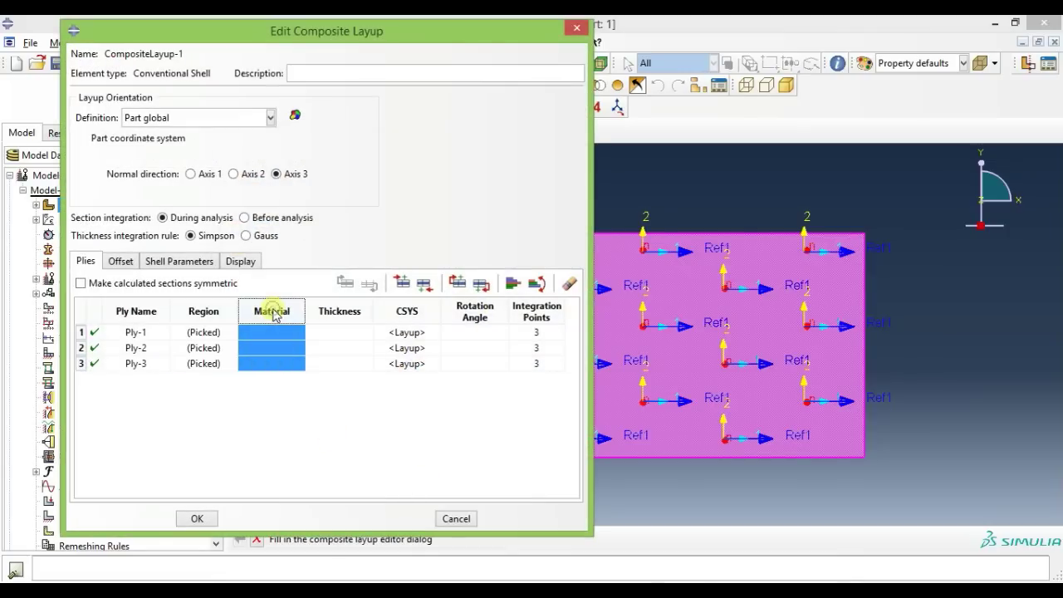
right_click(275, 312)
click(279, 317)
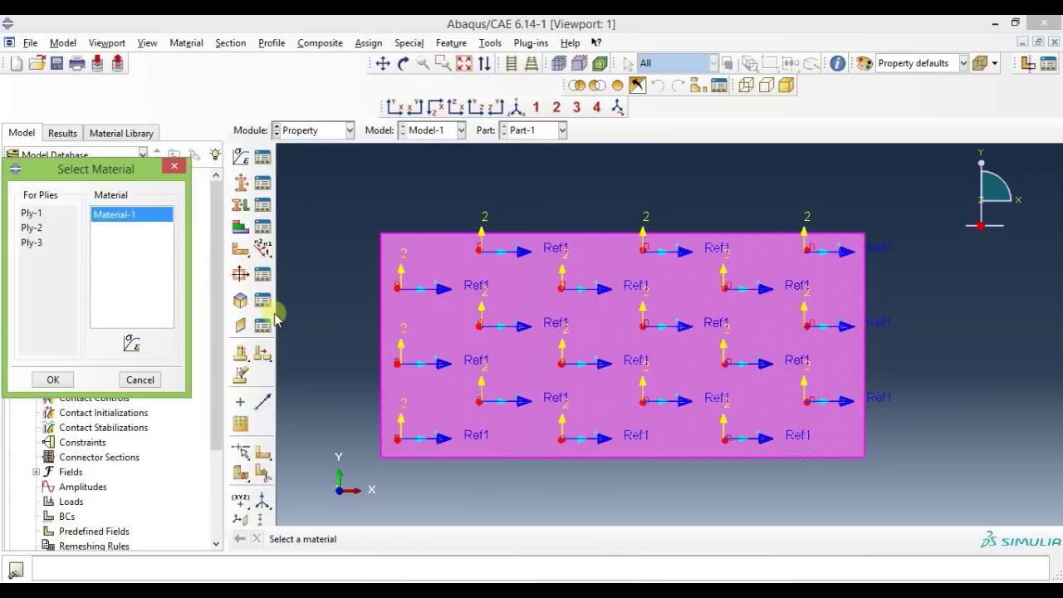
click(53, 379)
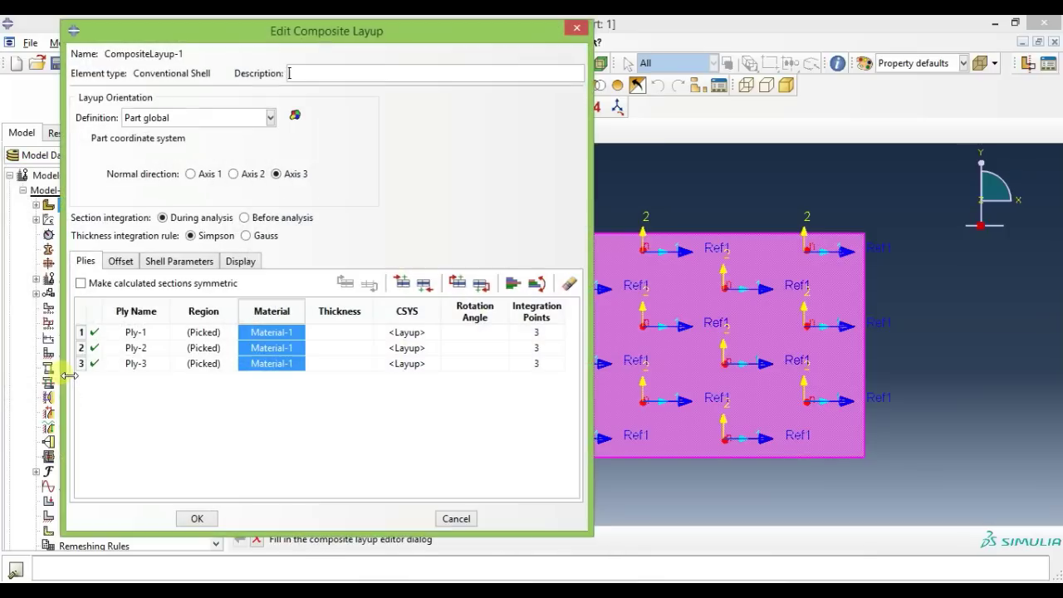
Step: Set the thickness of all three plies to 0.3
right_click(361, 314)
click(365, 320)
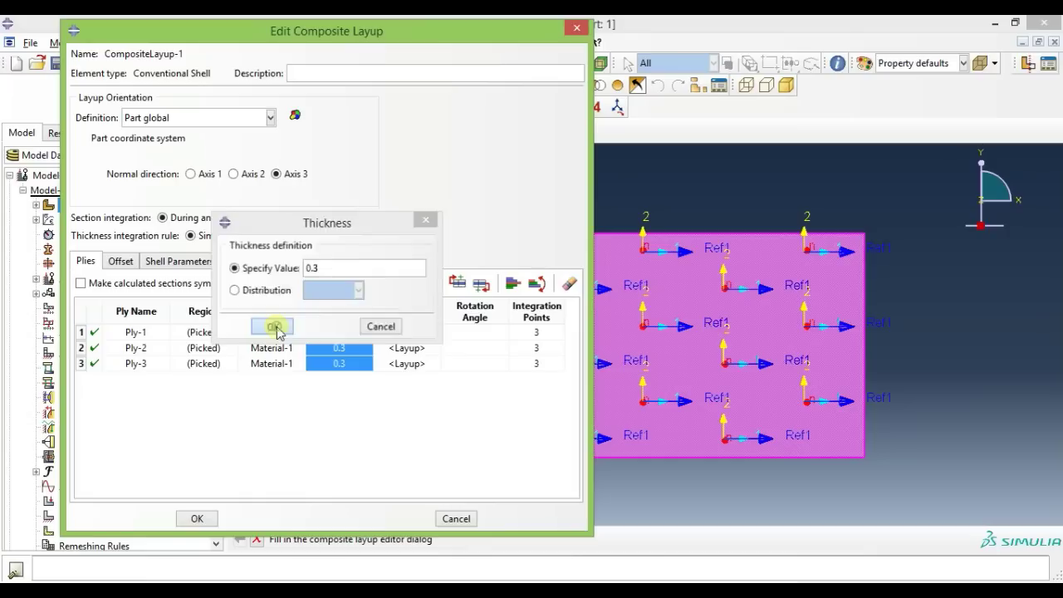
click(272, 326)
Step: Set the ply rotation angles to 0, 45 and -45 for Ply-1, Ply-2 and Ply-3, and accept the composite layup
click(471, 334)
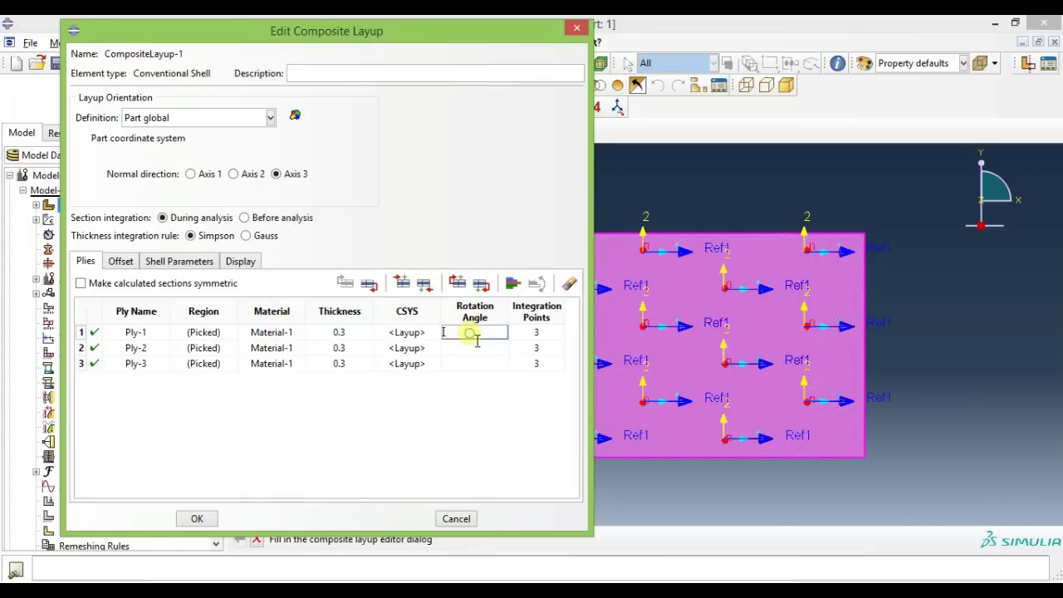
key(Return)
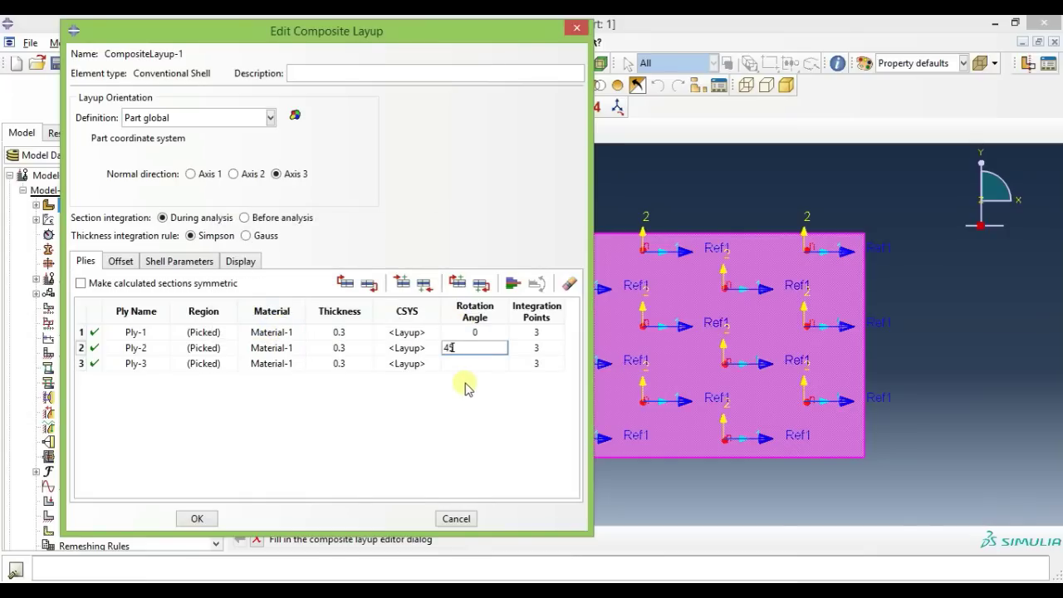
text(45)
key(Return)
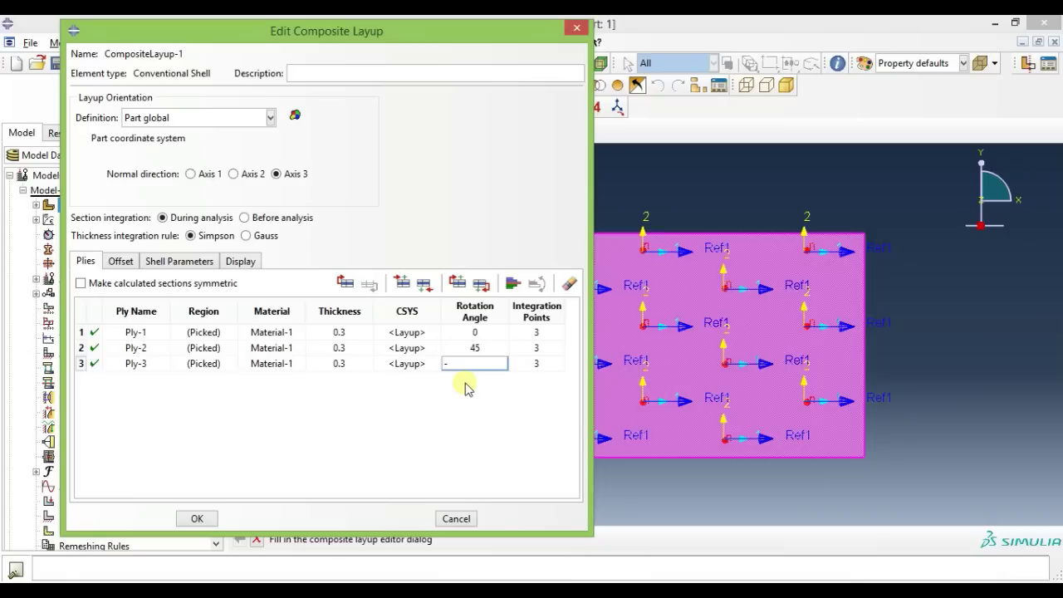
text(-45)
key(Return)
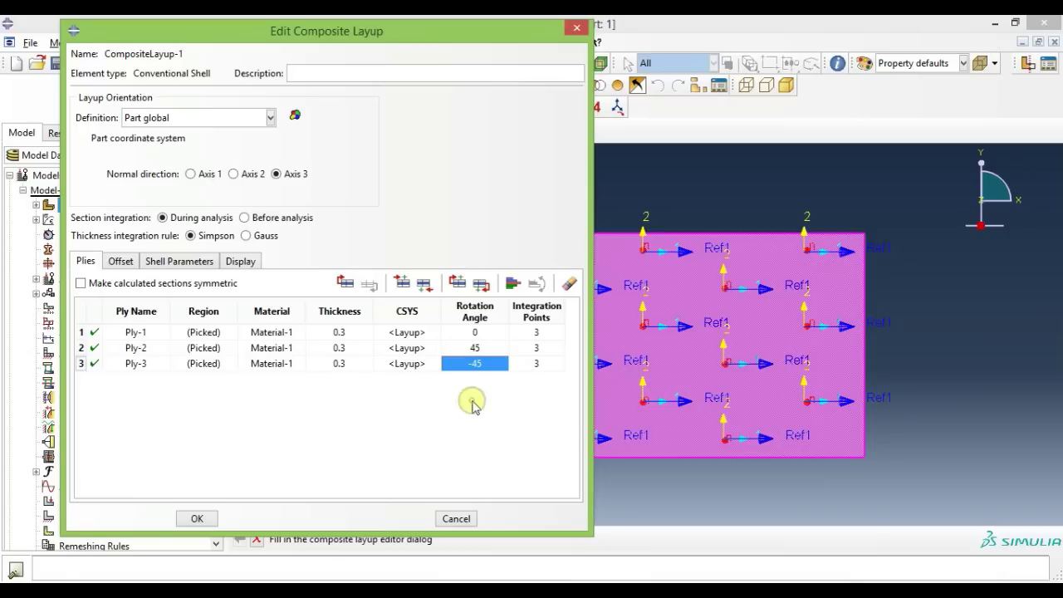
click(119, 287)
key(Return)
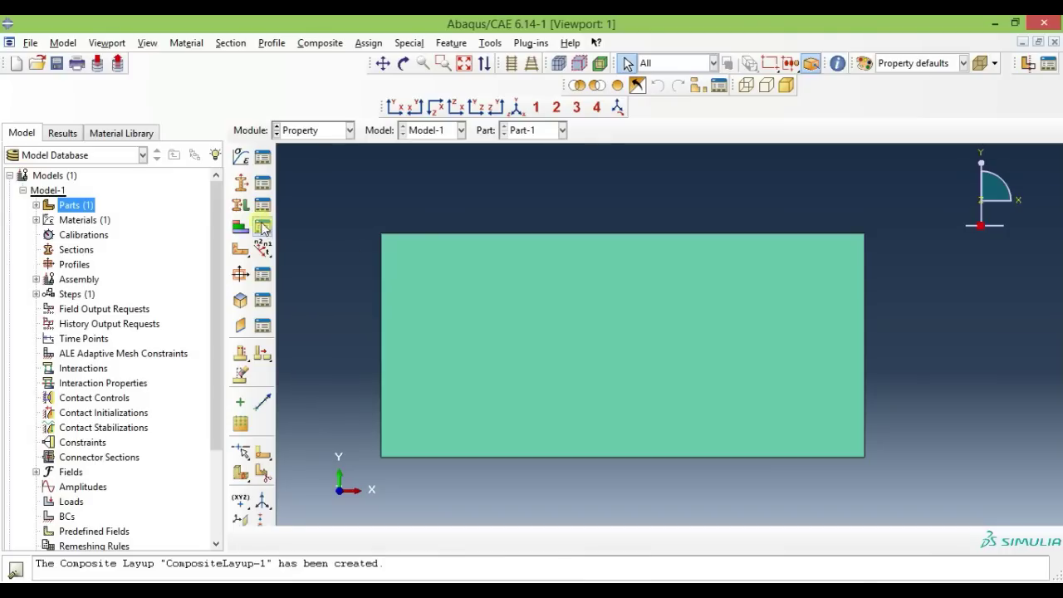
Step: Create a dependent instance of Part-1 in the assembly
click(301, 131)
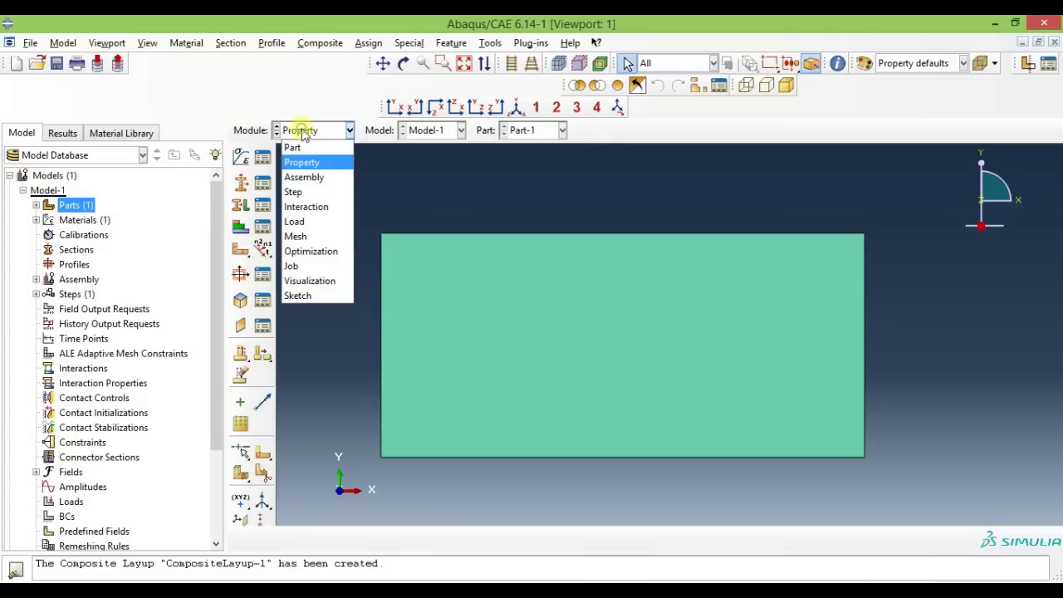
click(297, 180)
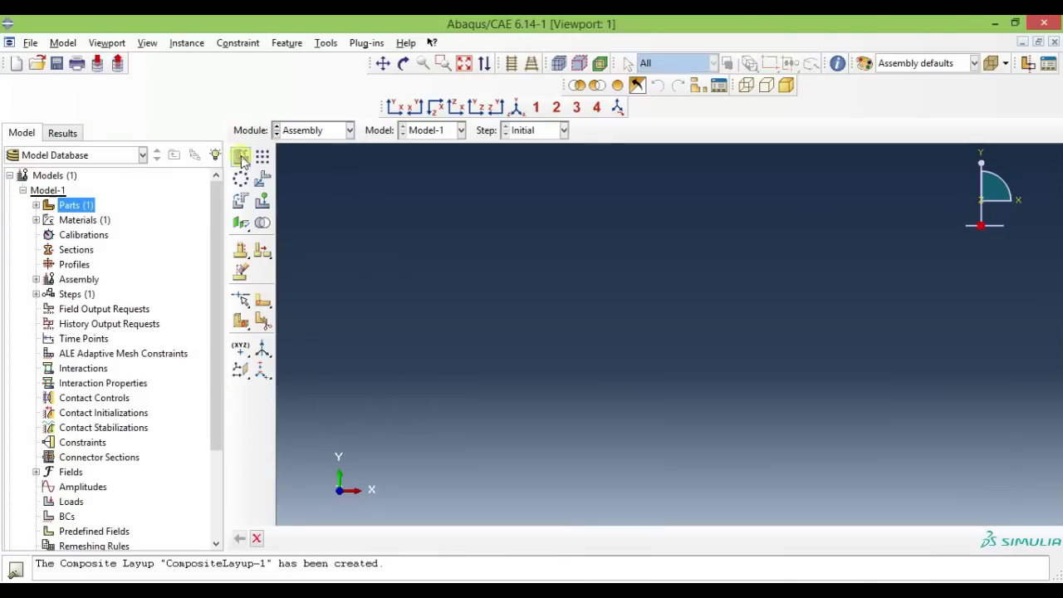
click(240, 157)
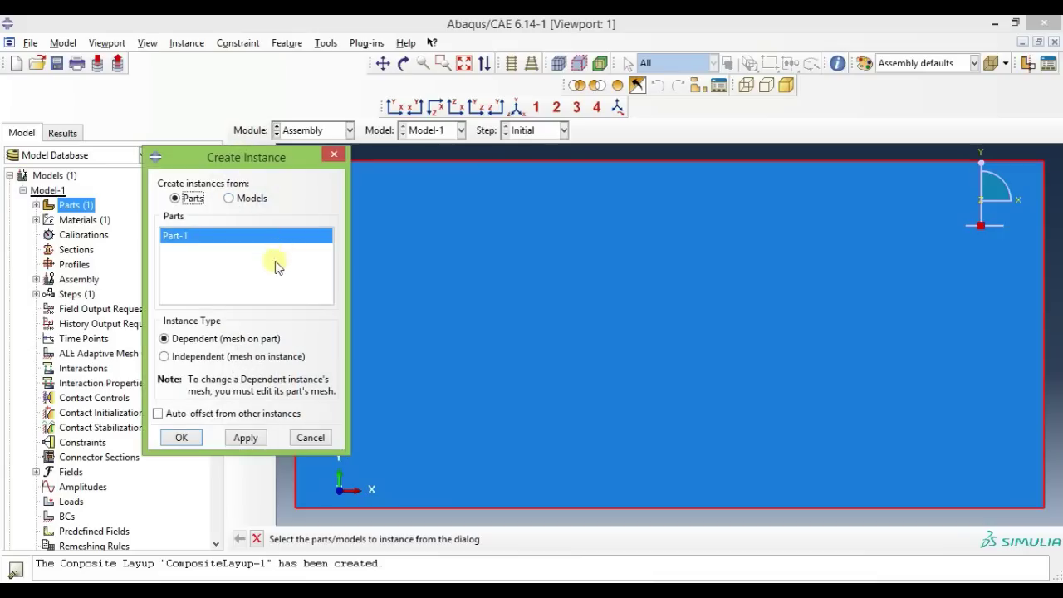
click(181, 438)
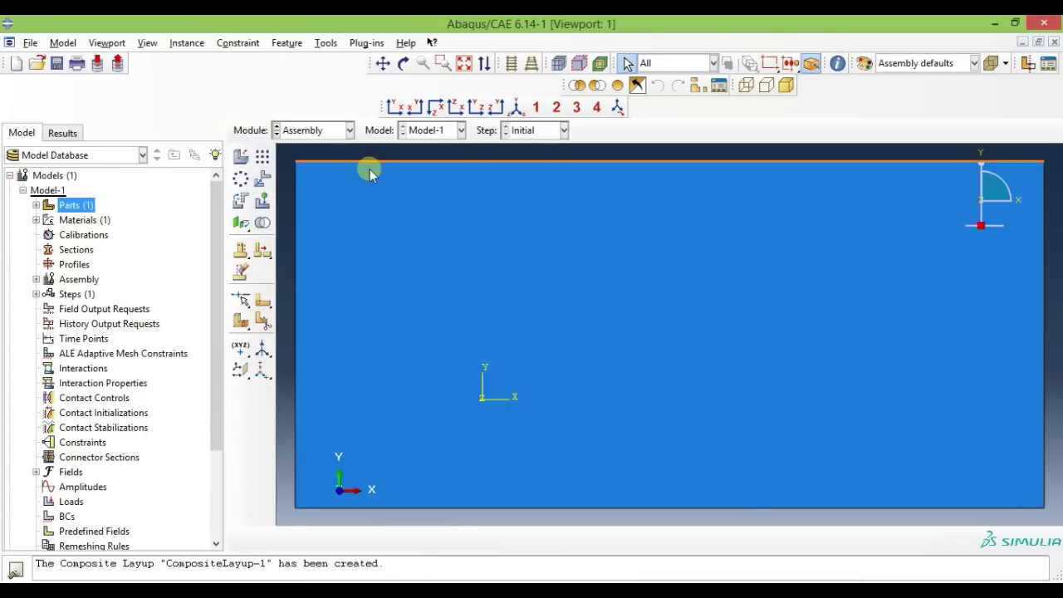
Step: Create a Static, General analysis step after Initial, keeping the default time period of 1 and Nlgeom off
scroll(460, 251, down, 2)
ctrl+alt+middle_drag(441, 237, 532, 263)
click(315, 130)
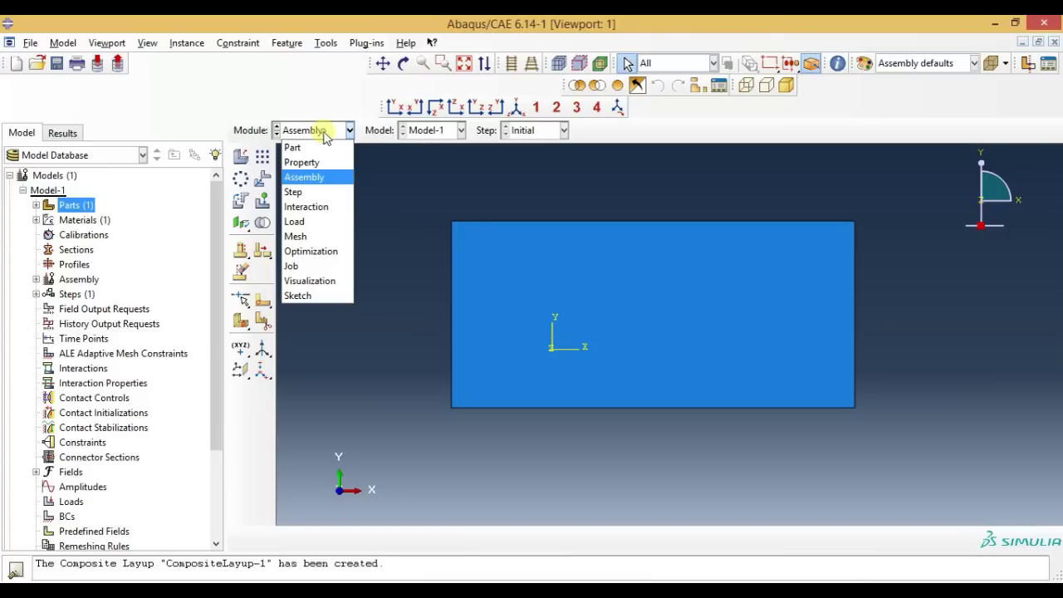
click(320, 196)
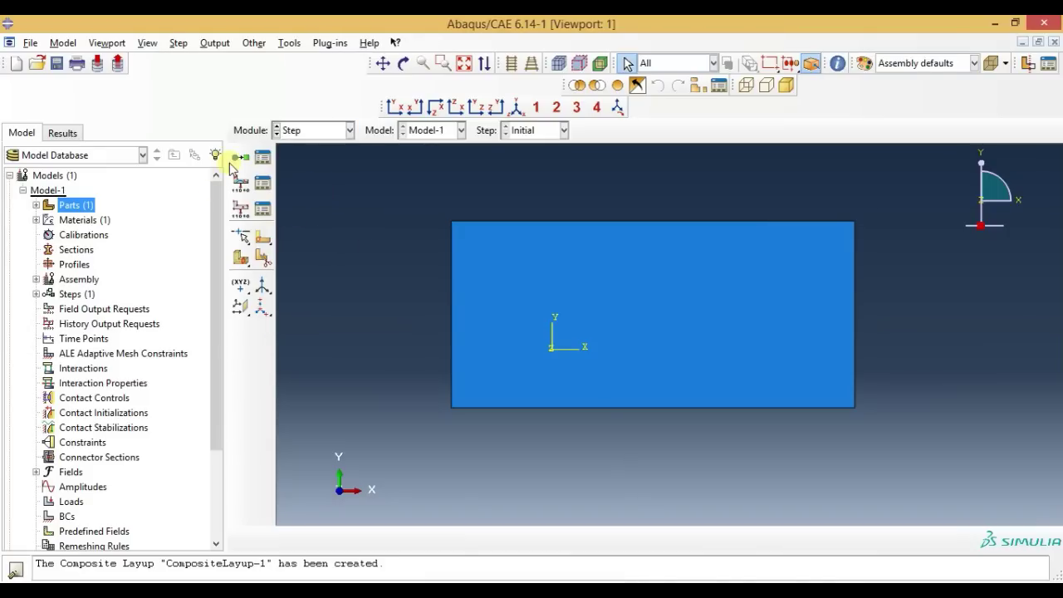
click(240, 158)
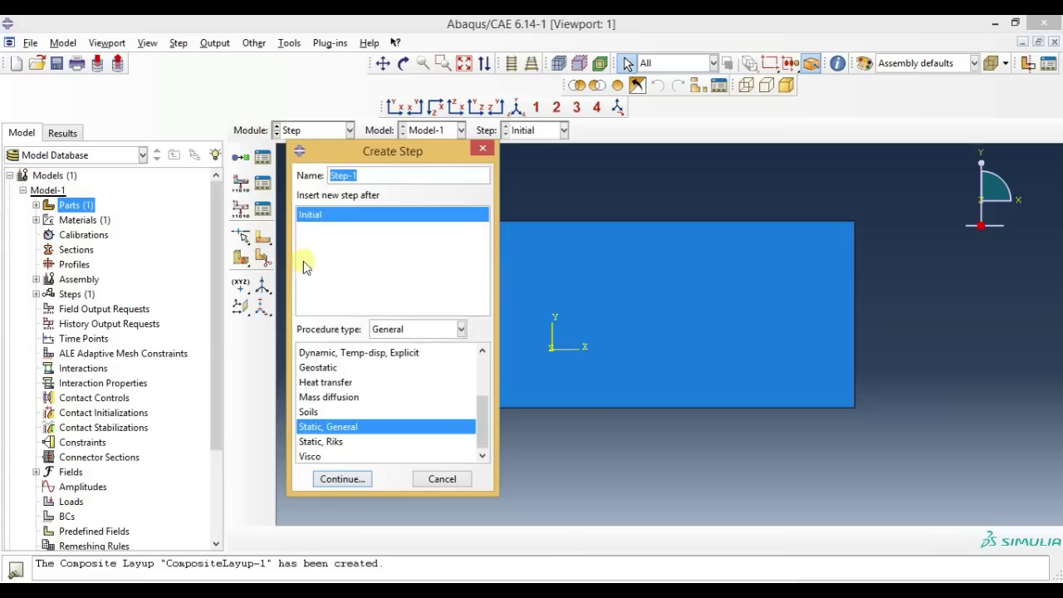
click(331, 483)
click(332, 484)
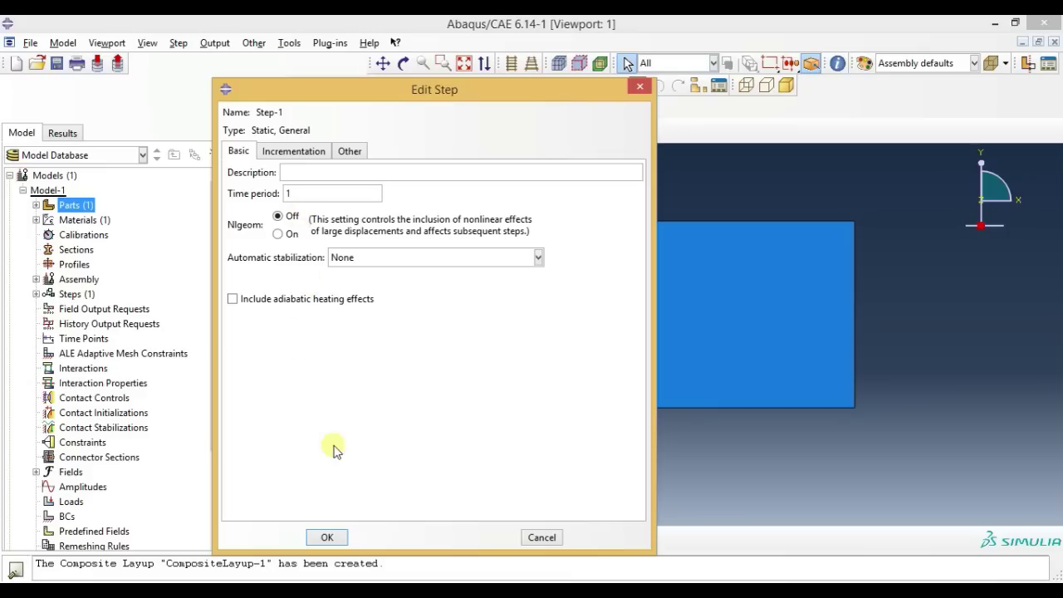
click(328, 538)
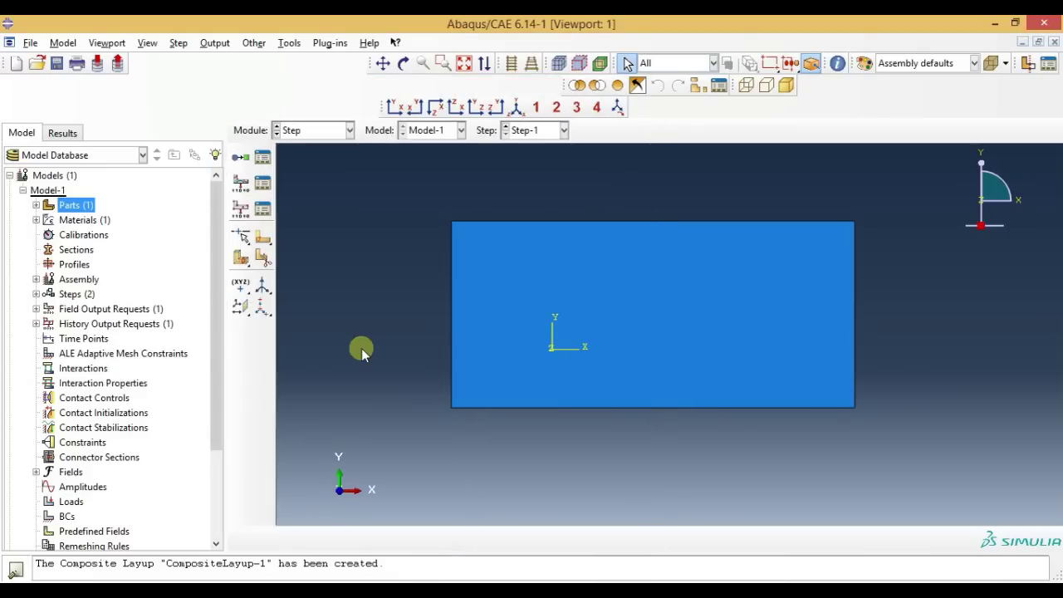
Step: Seed Part-1 with an approximate global size of 2 and mesh the part
click(320, 136)
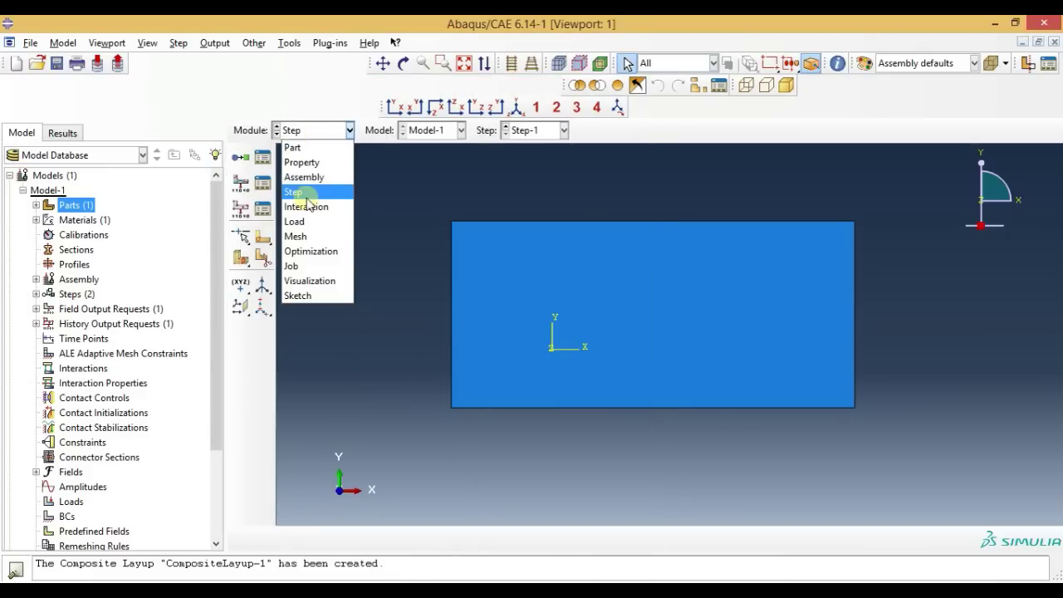
click(301, 236)
click(238, 162)
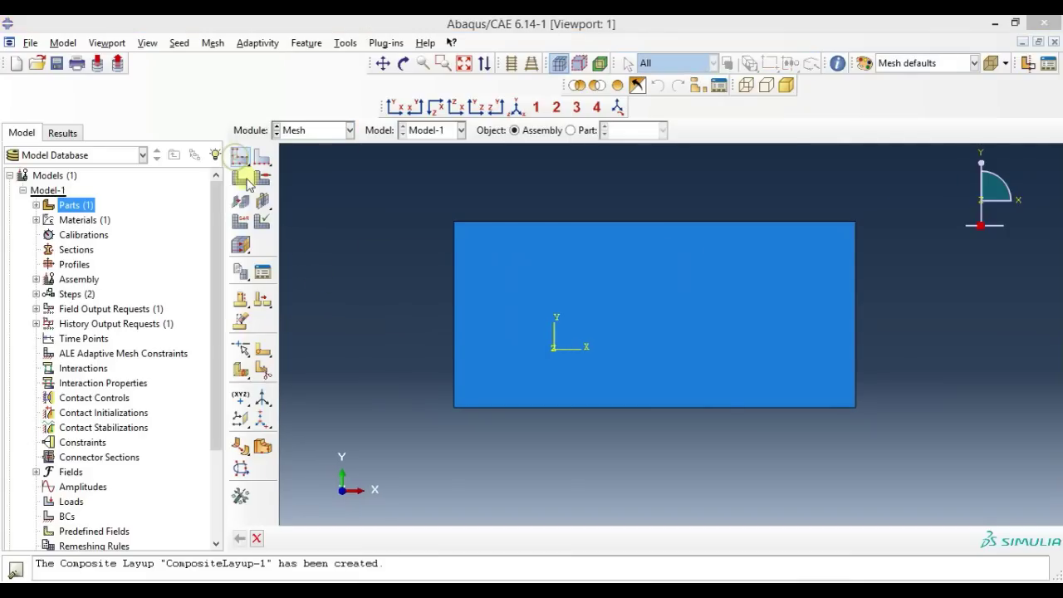
click(532, 339)
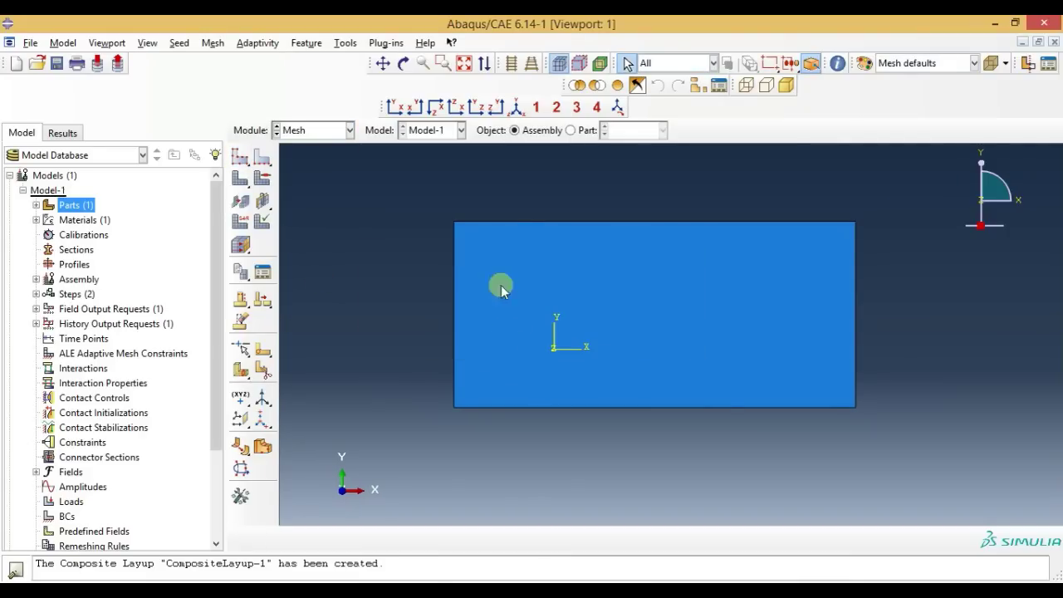
click(571, 130)
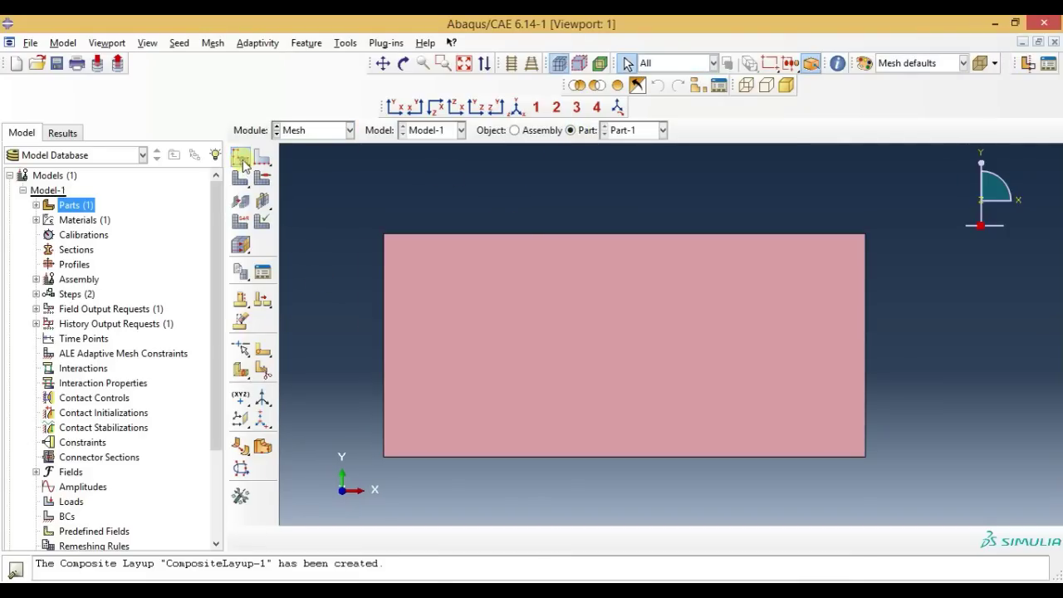
click(240, 158)
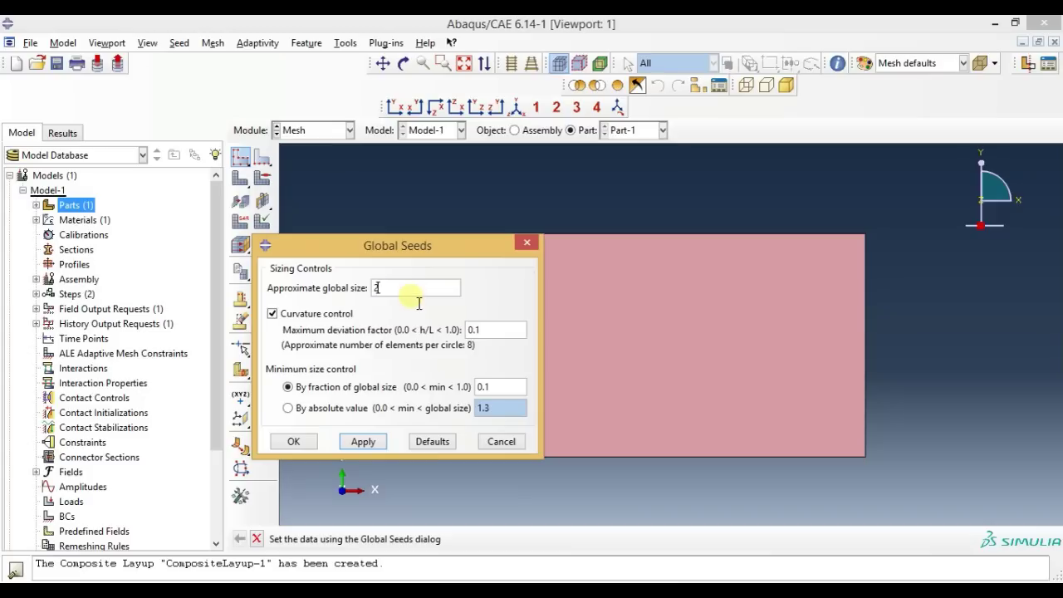
click(367, 441)
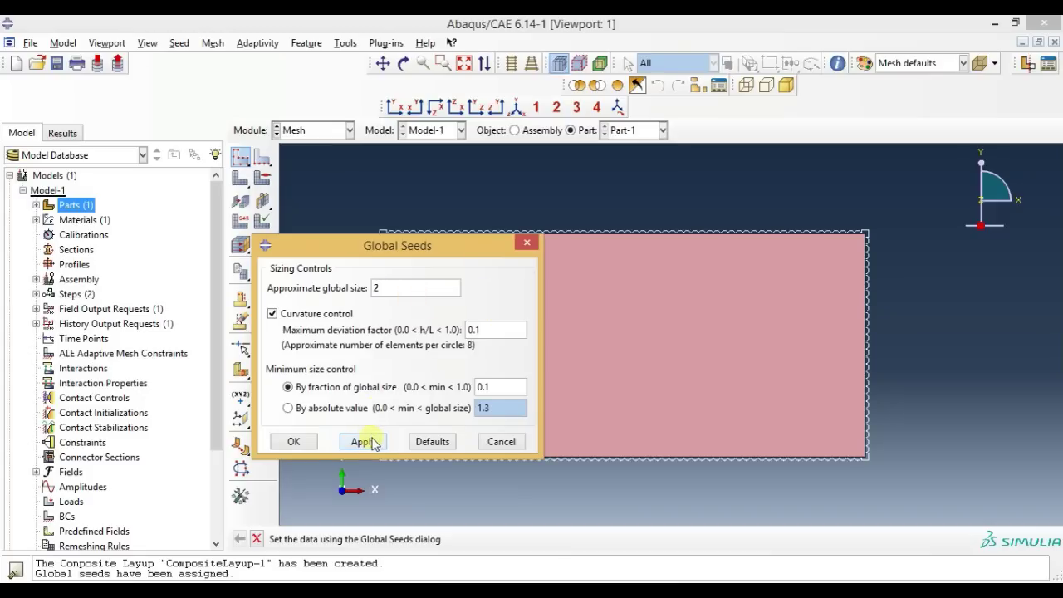
click(315, 443)
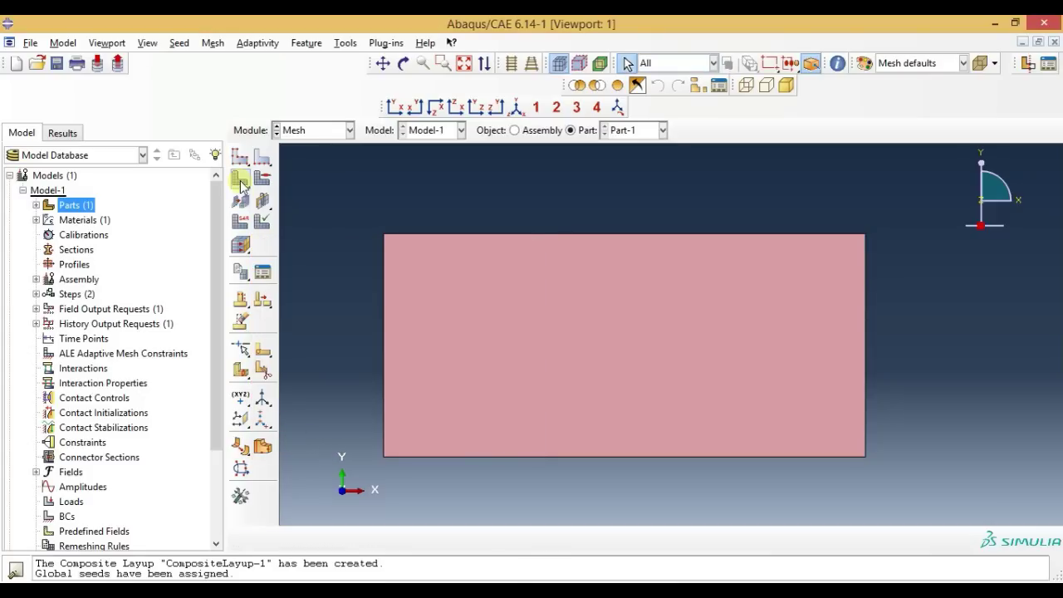
click(241, 201)
click(369, 539)
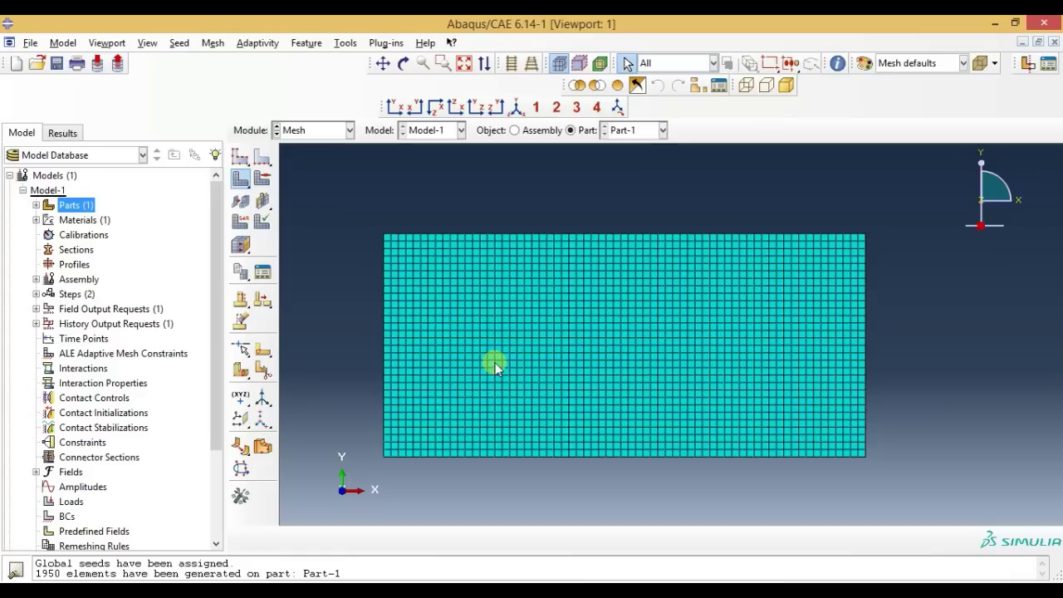
Step: Create an Encastre boundary condition in Step-1 on the plate's left edge
click(326, 133)
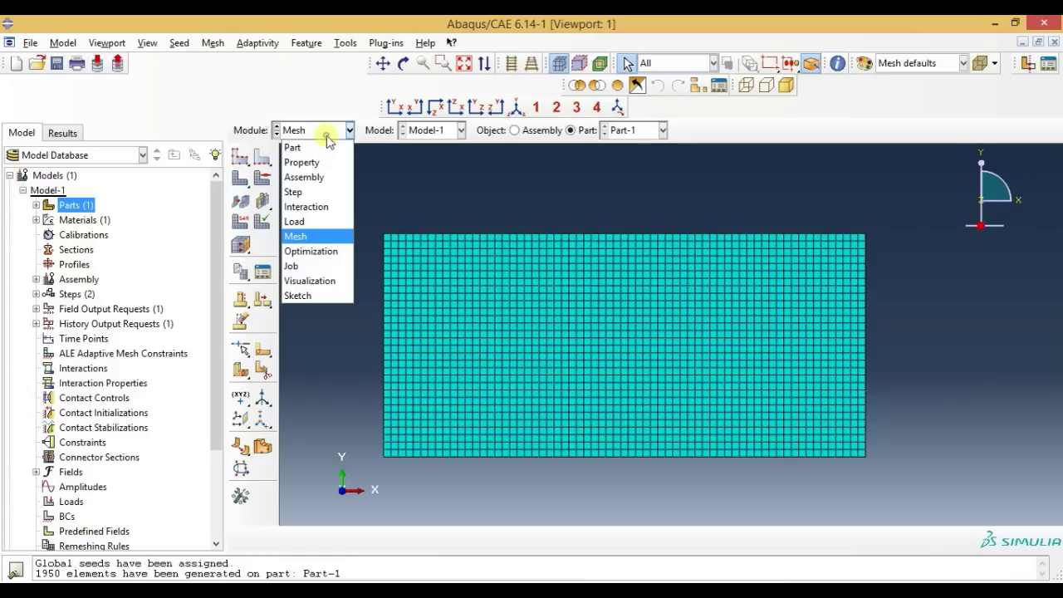
click(311, 223)
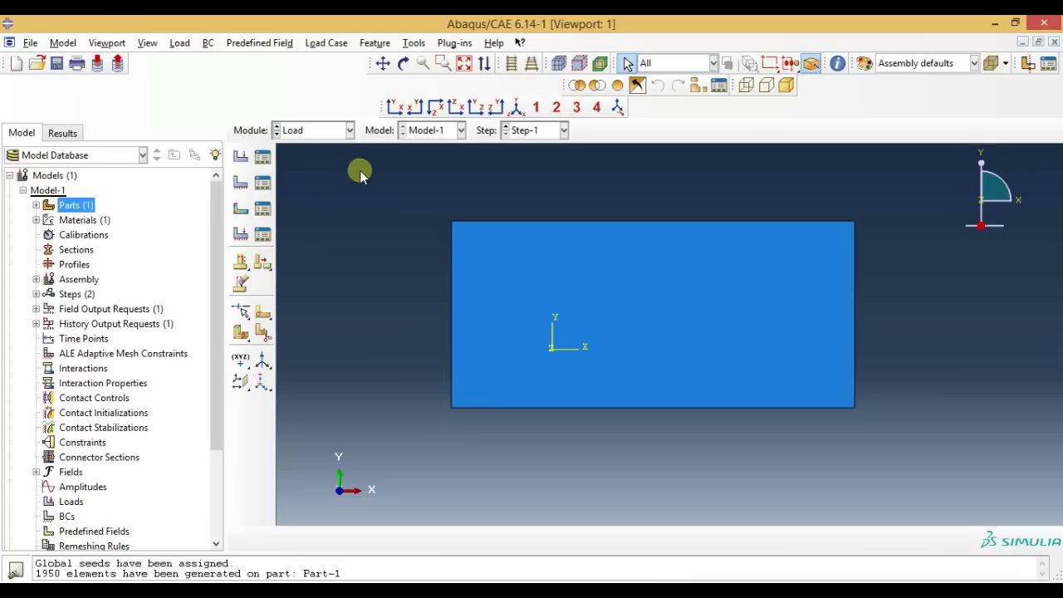
click(240, 182)
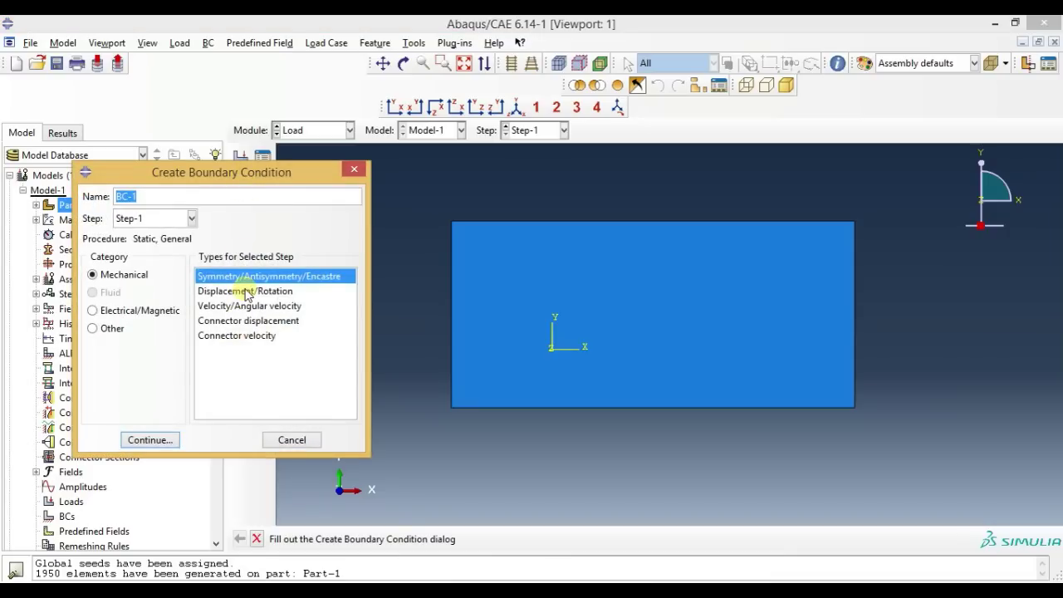
click(143, 440)
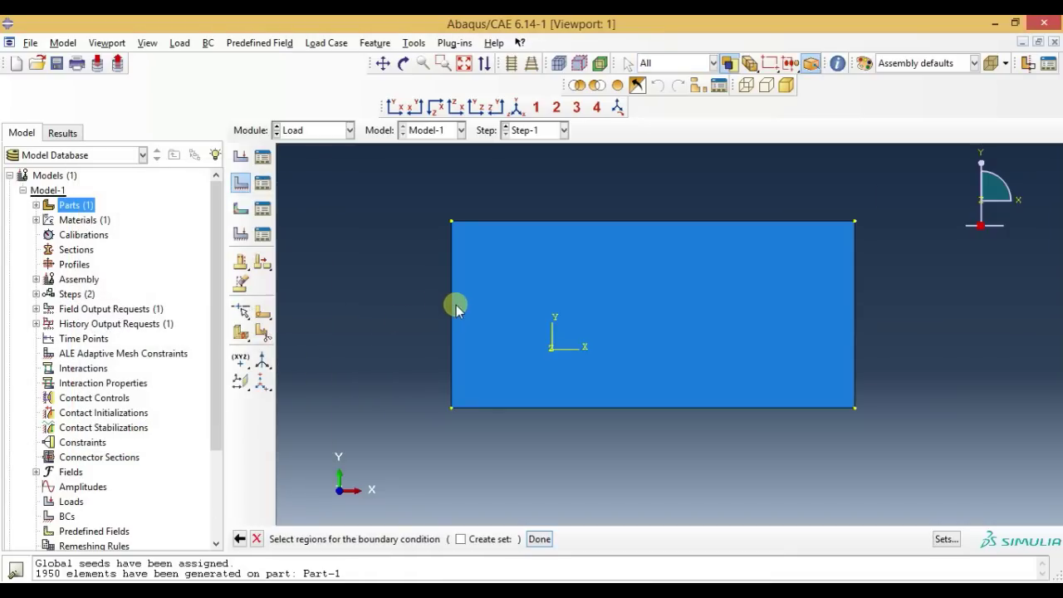
click(451, 306)
click(540, 539)
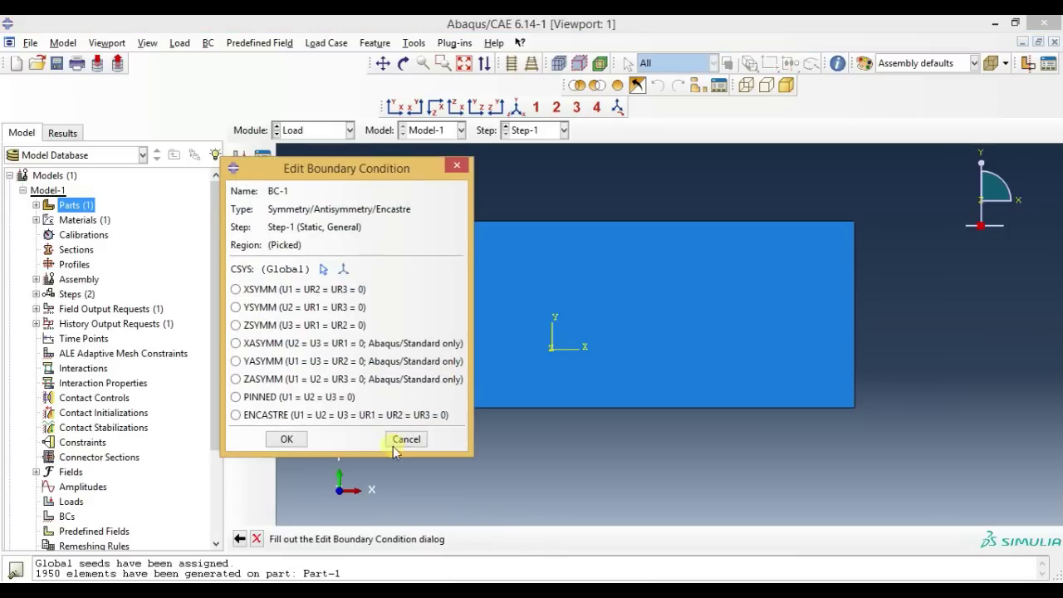
click(349, 414)
click(286, 439)
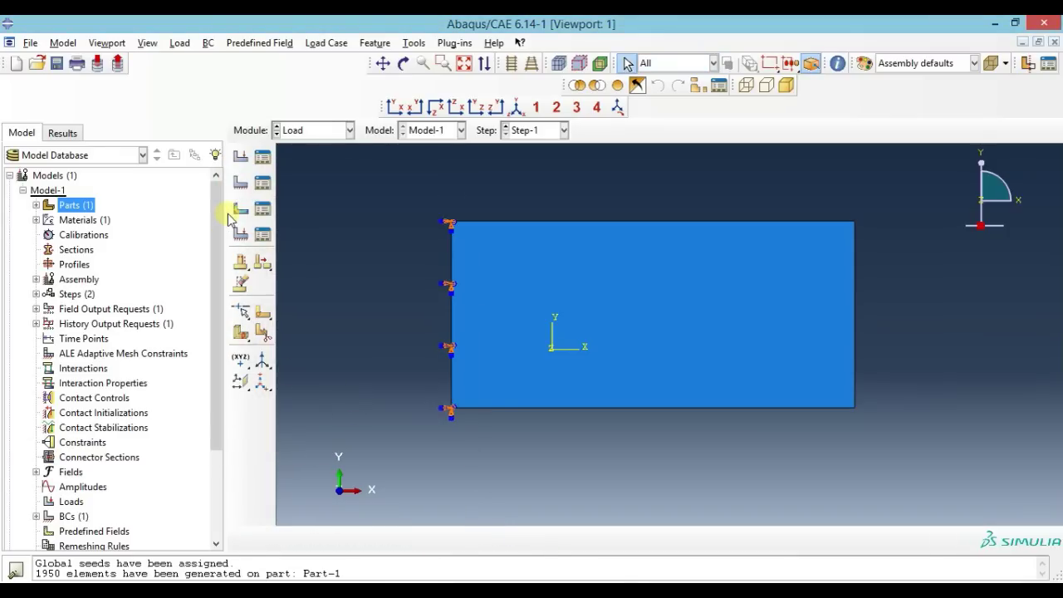
Step: Create a Displacement/Rotation boundary condition in Step-1 on the plate's right edge with U2, U3, UR1, UR2 and UR3 set to 0, leaving U1 free
click(240, 183)
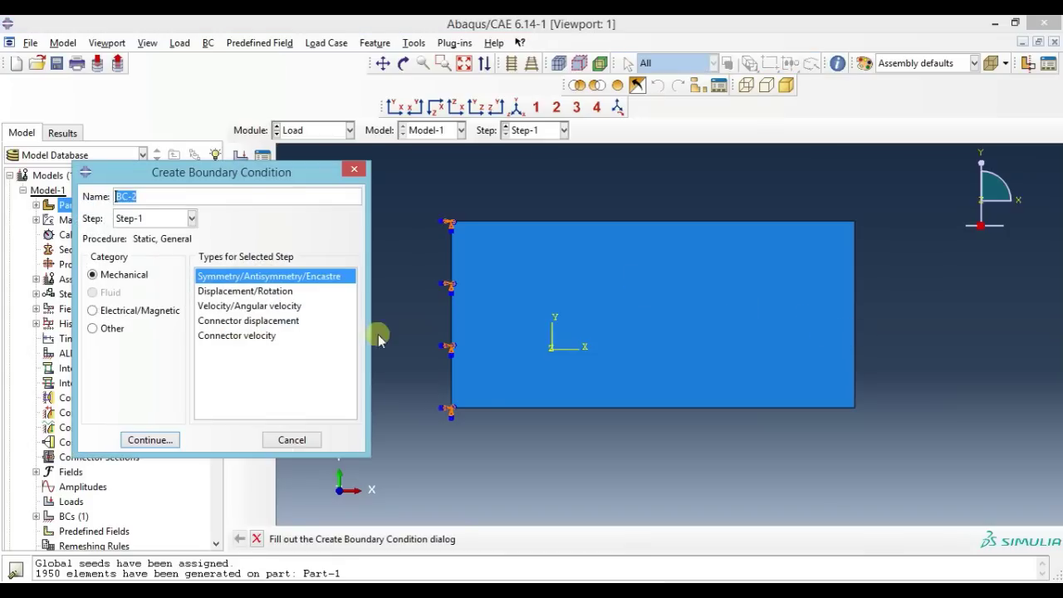
click(245, 291)
click(133, 439)
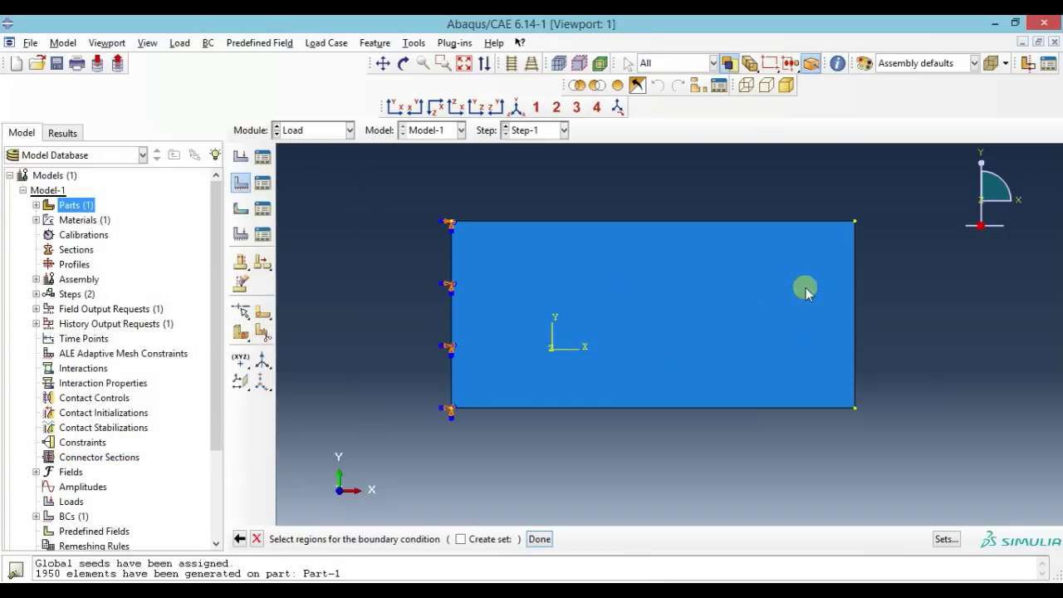
click(854, 313)
click(855, 311)
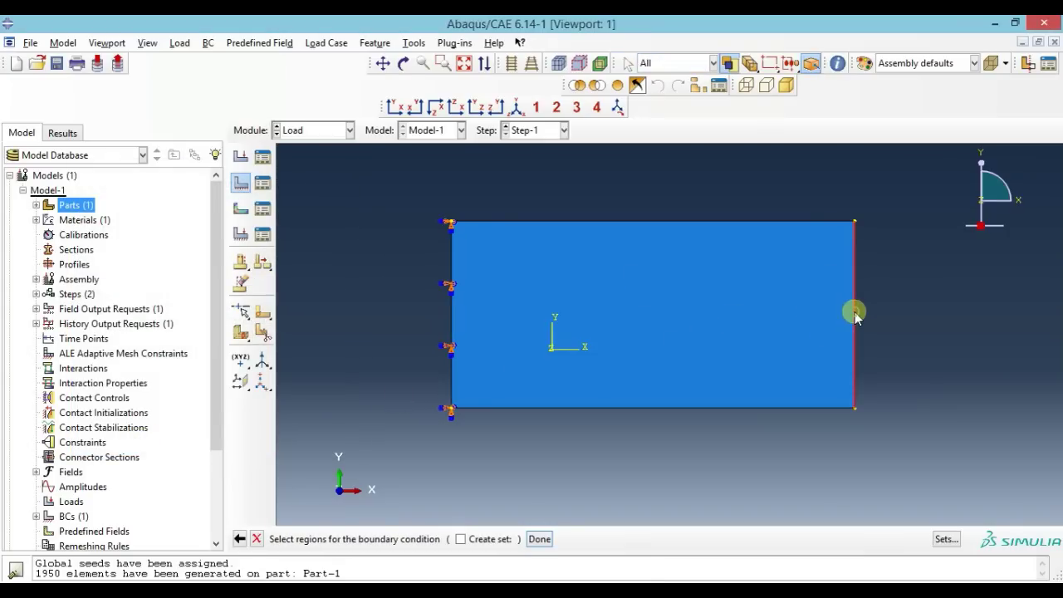
click(536, 540)
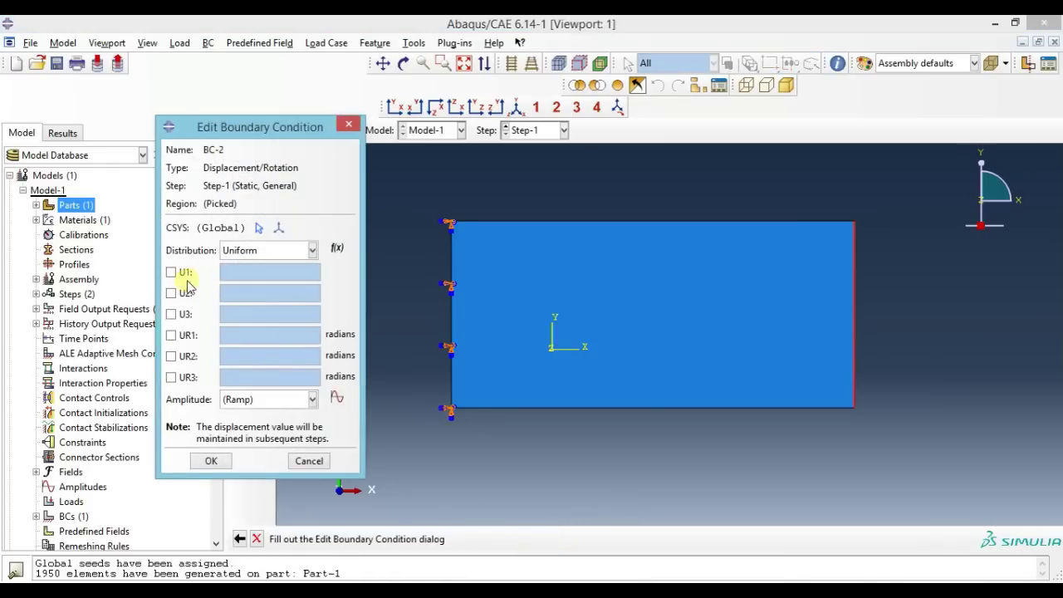
click(183, 294)
click(181, 314)
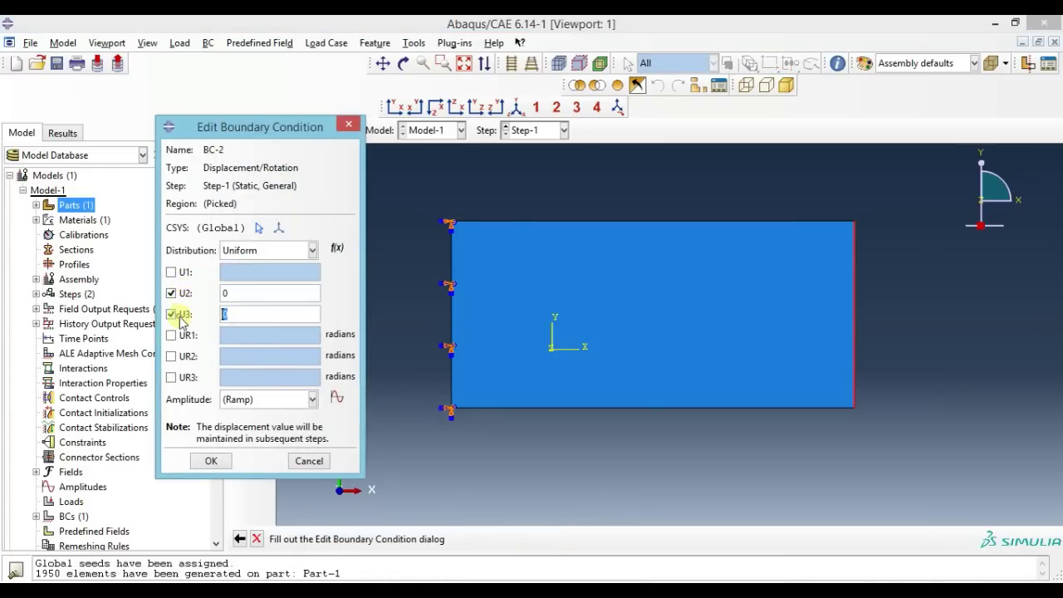
click(180, 335)
click(177, 357)
click(176, 378)
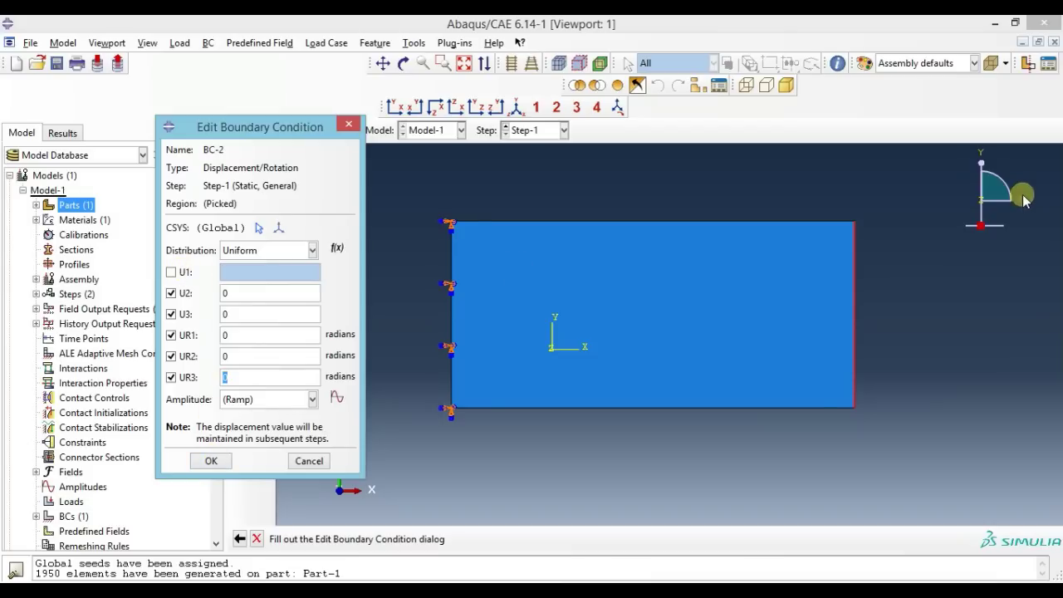
click(211, 460)
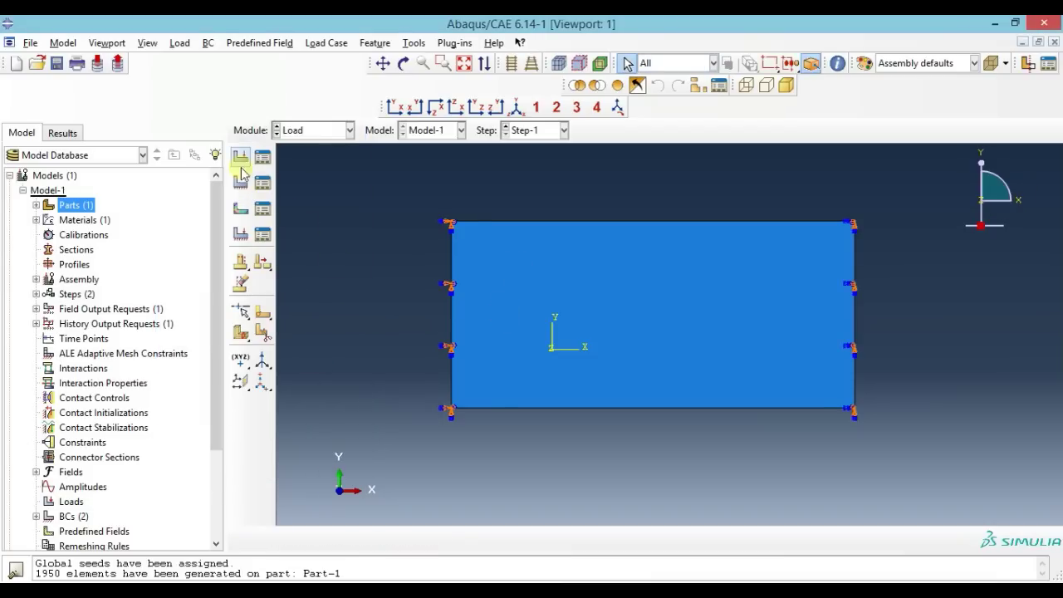
Step: Create a shell edge load in Step-1 on the plate's right edge with uniform normal traction of magnitude 100
click(241, 160)
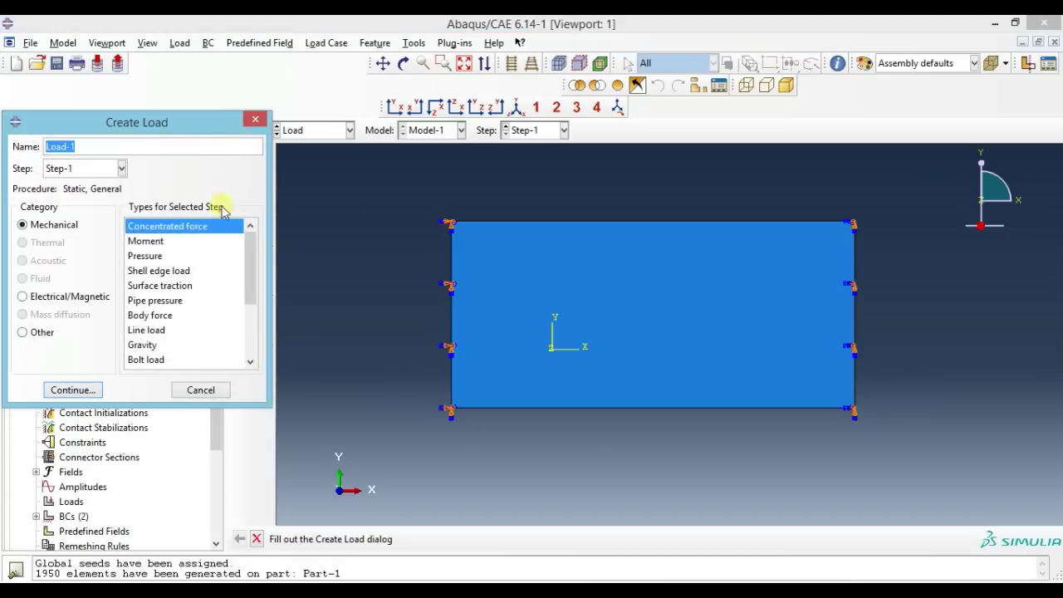
click(154, 271)
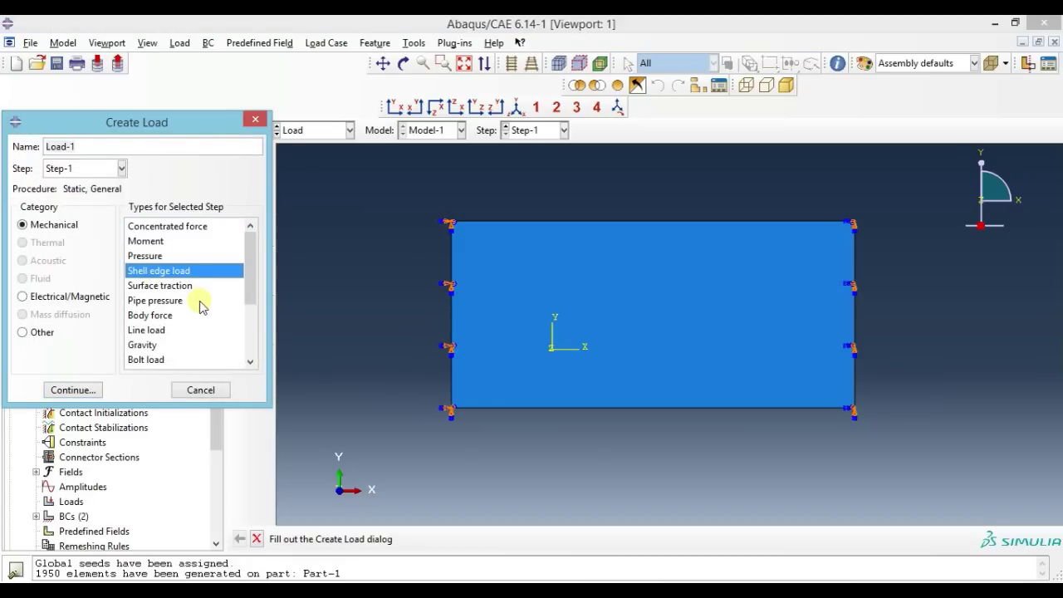
click(74, 389)
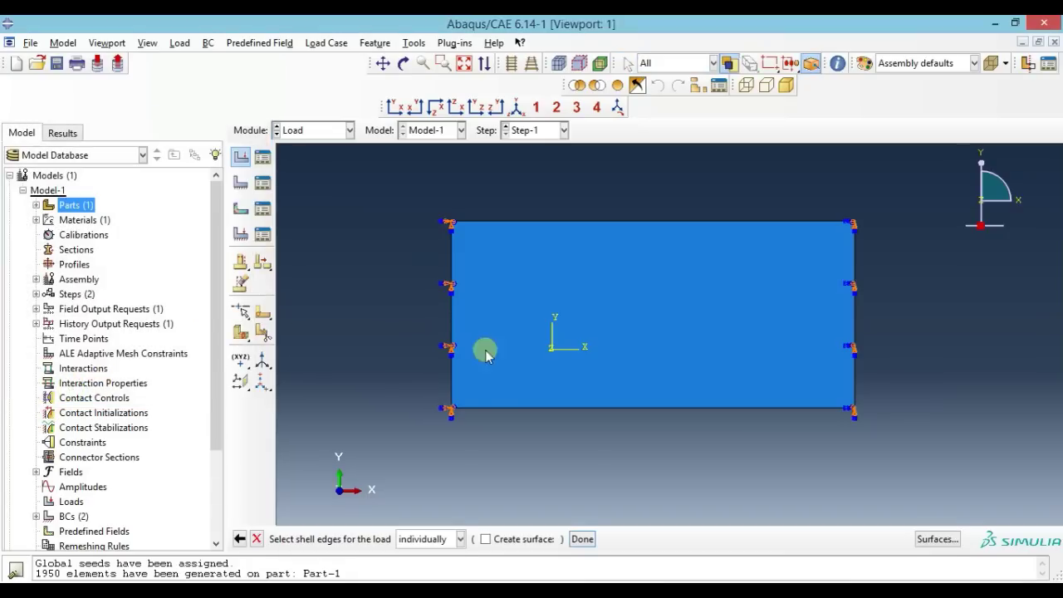
click(854, 315)
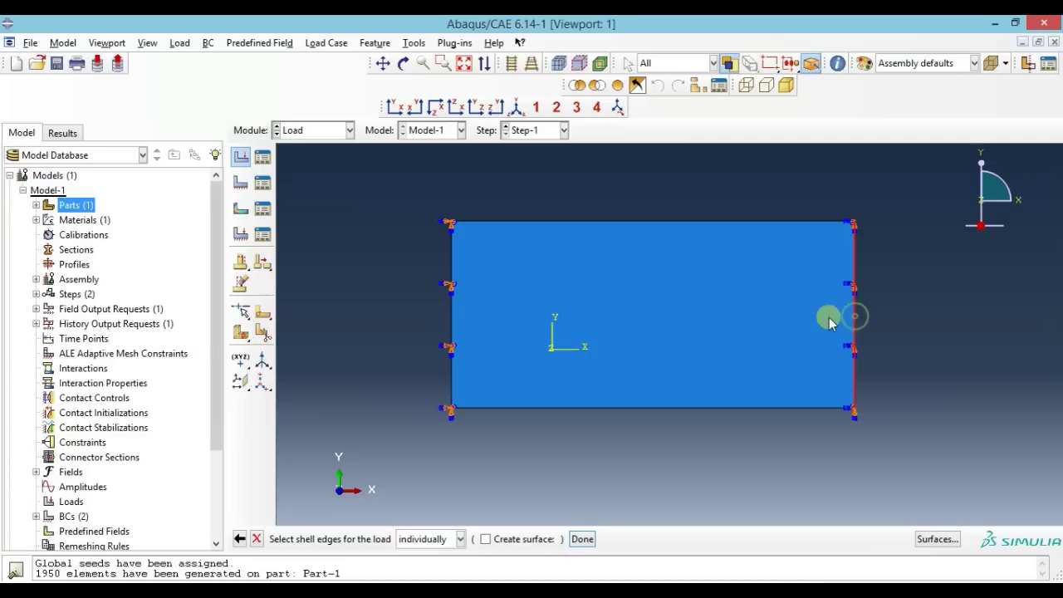
click(582, 539)
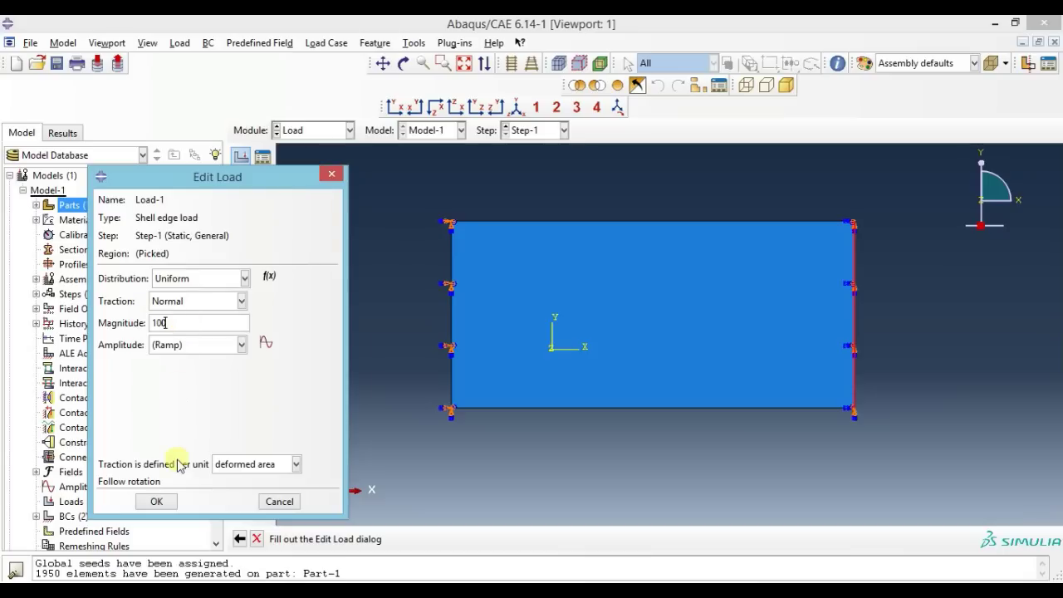
click(156, 500)
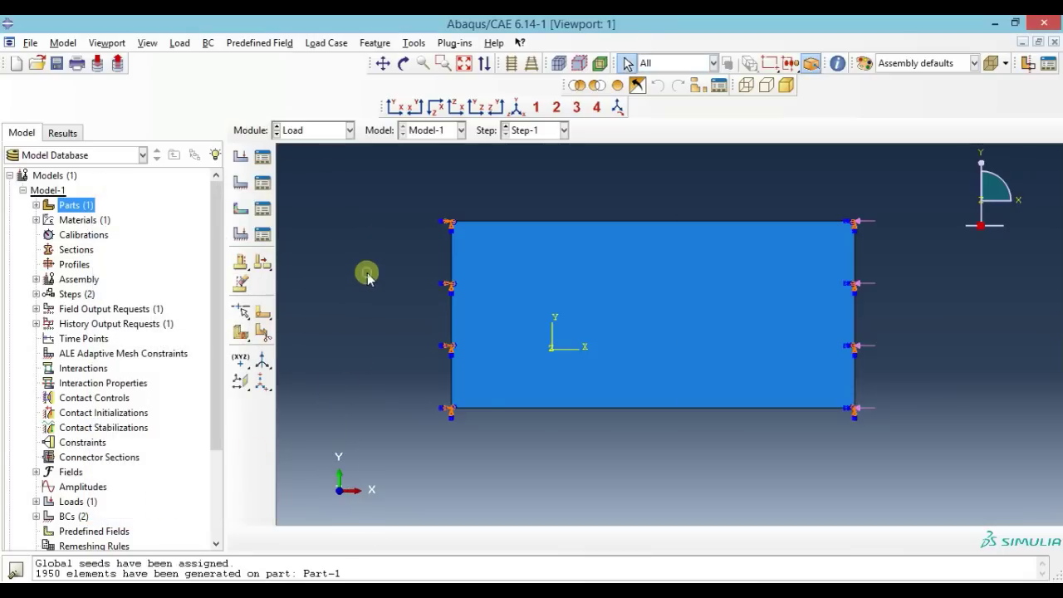
Step: Query the ply stack plot of the plate in the Property module, and return to a single viewport after examining the layup
click(323, 132)
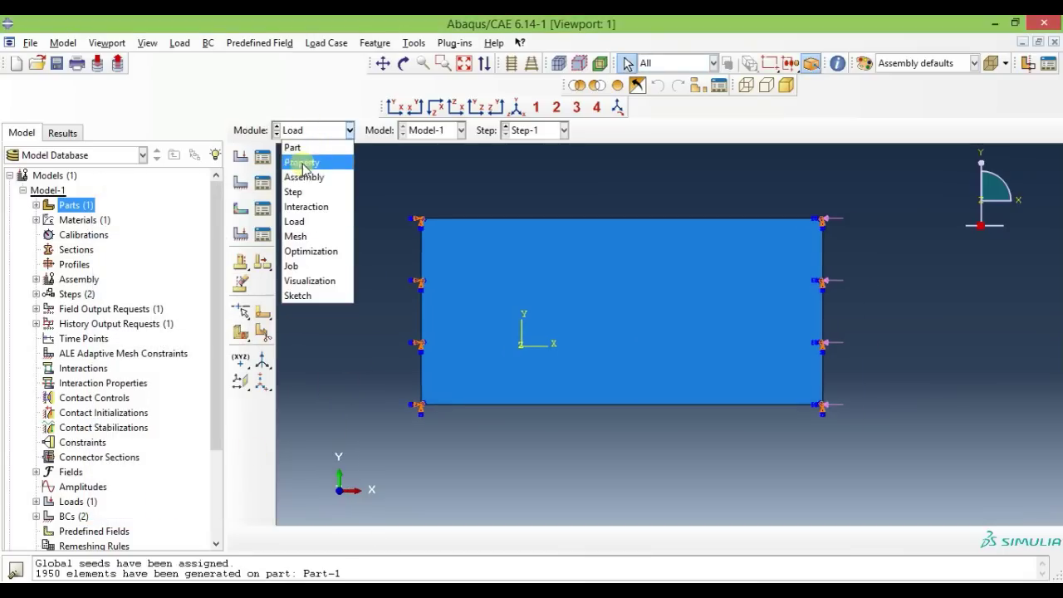
click(300, 162)
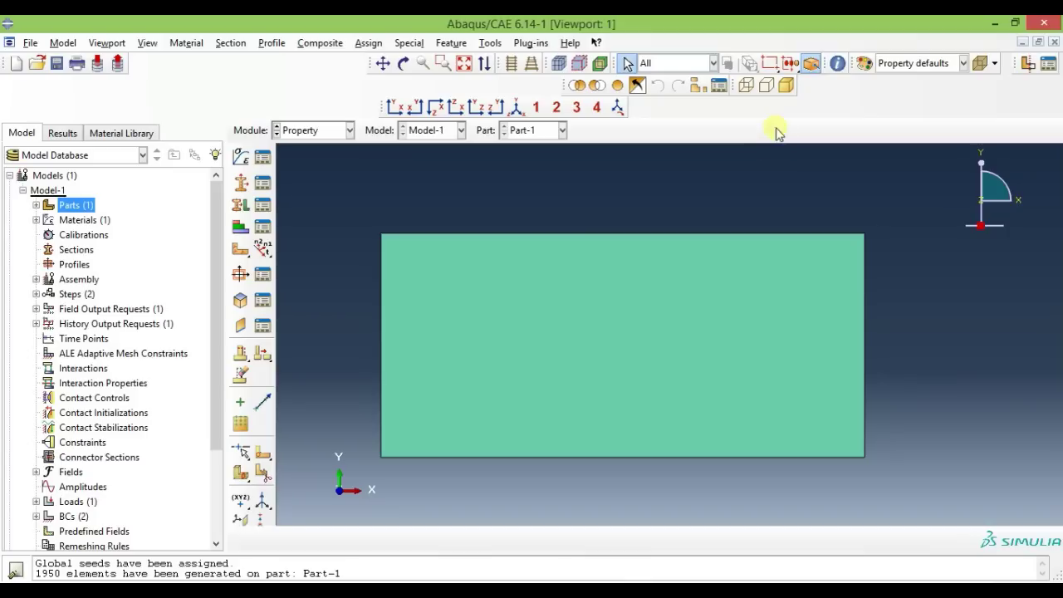
click(838, 63)
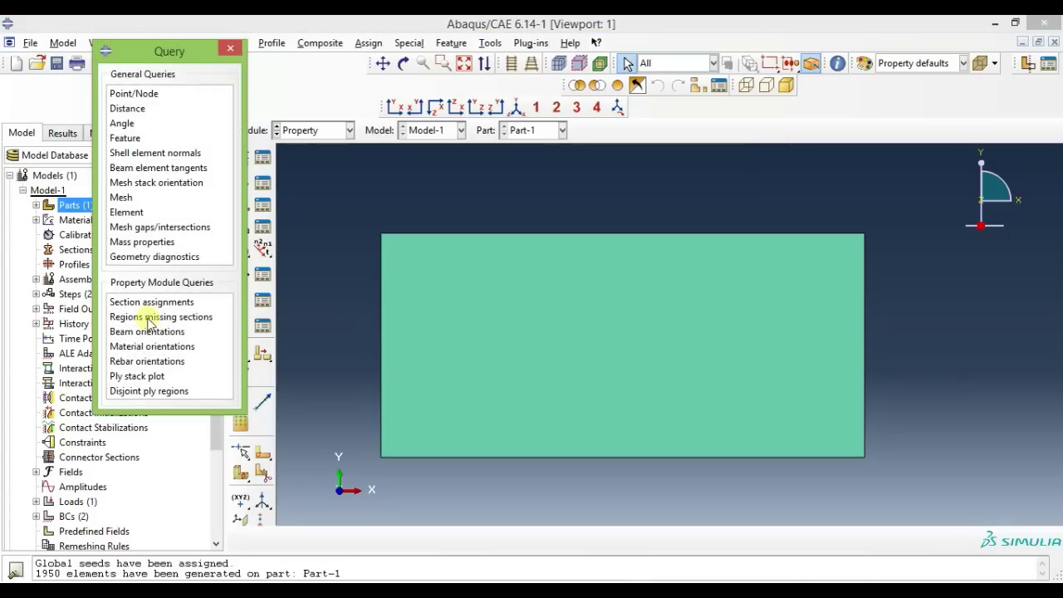
click(140, 375)
click(423, 346)
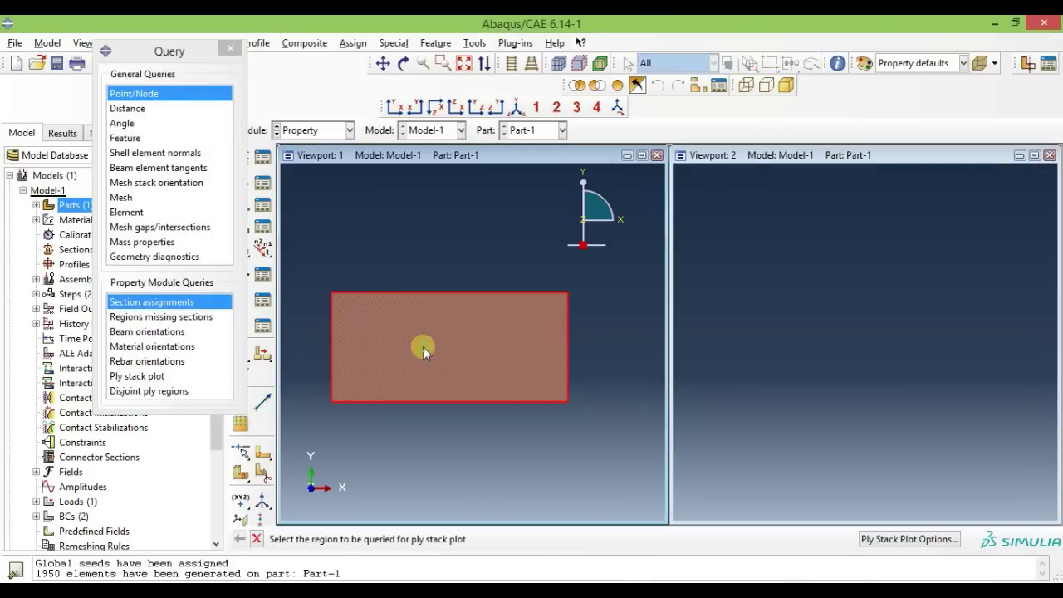
ctrl+alt+drag(838, 337, 826, 328)
click(595, 415)
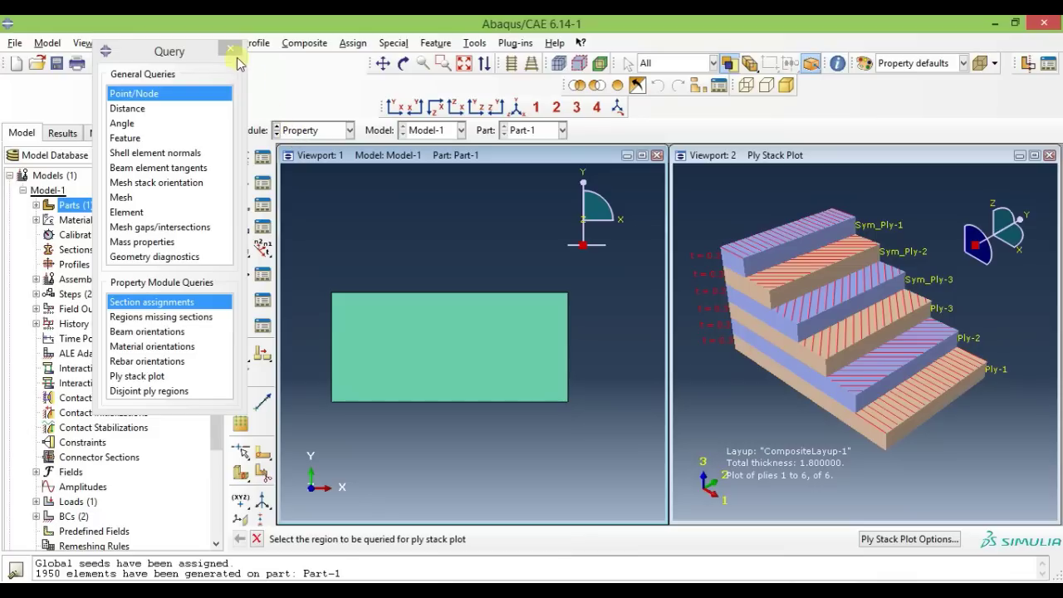
click(232, 49)
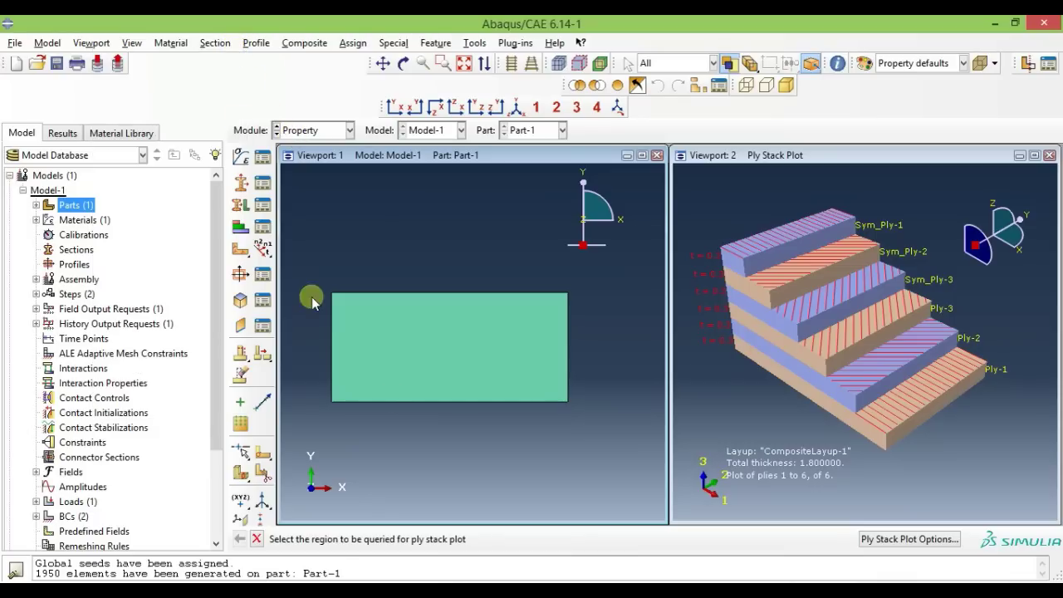
click(1049, 156)
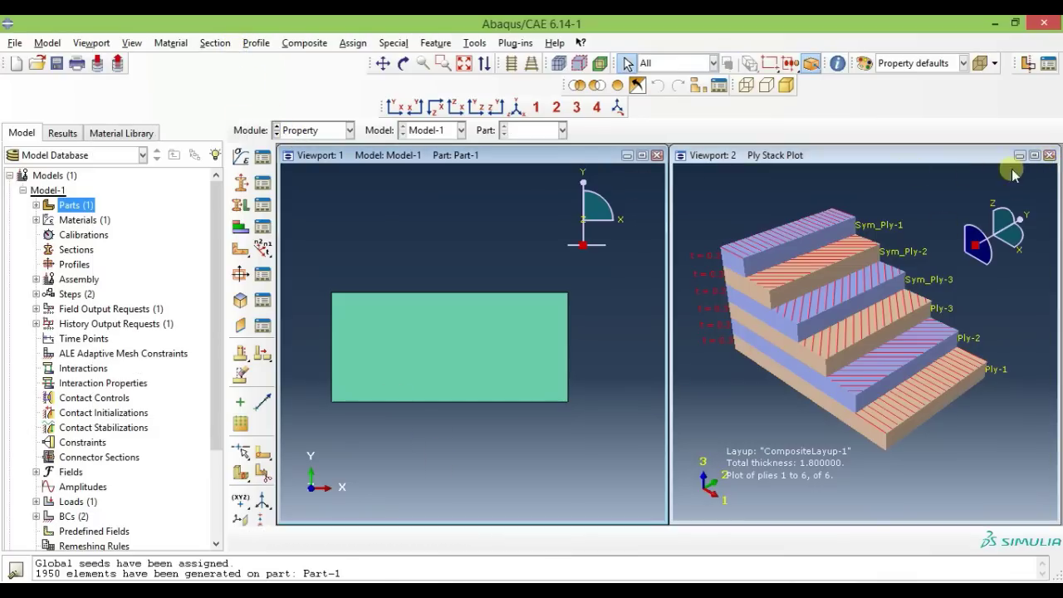
double_click(532, 159)
Step: Create job Job-1 for Model-1 as a full analysis run in the background, with the default settings
click(309, 131)
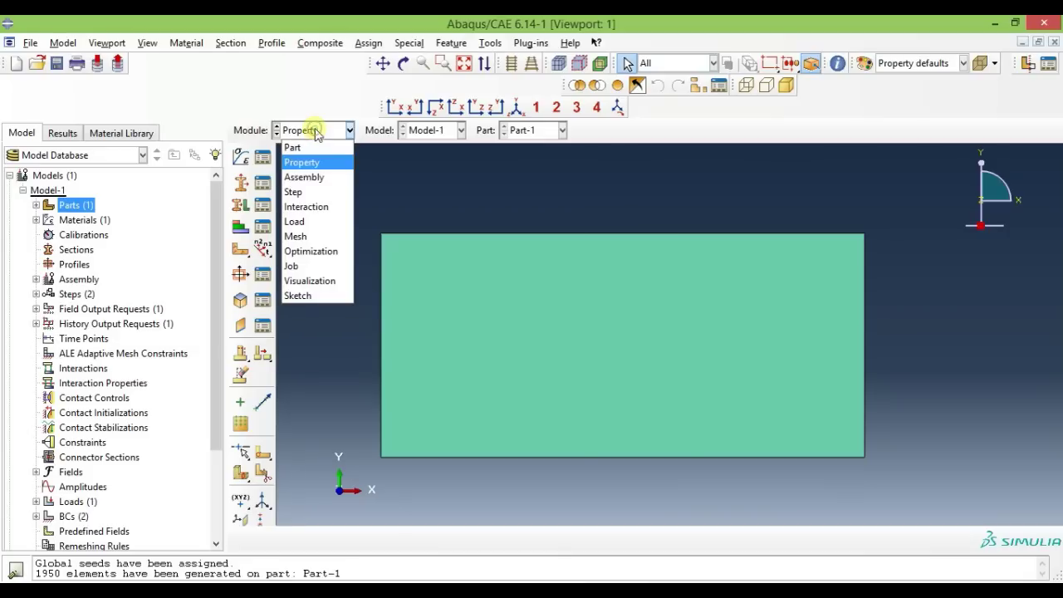
click(303, 265)
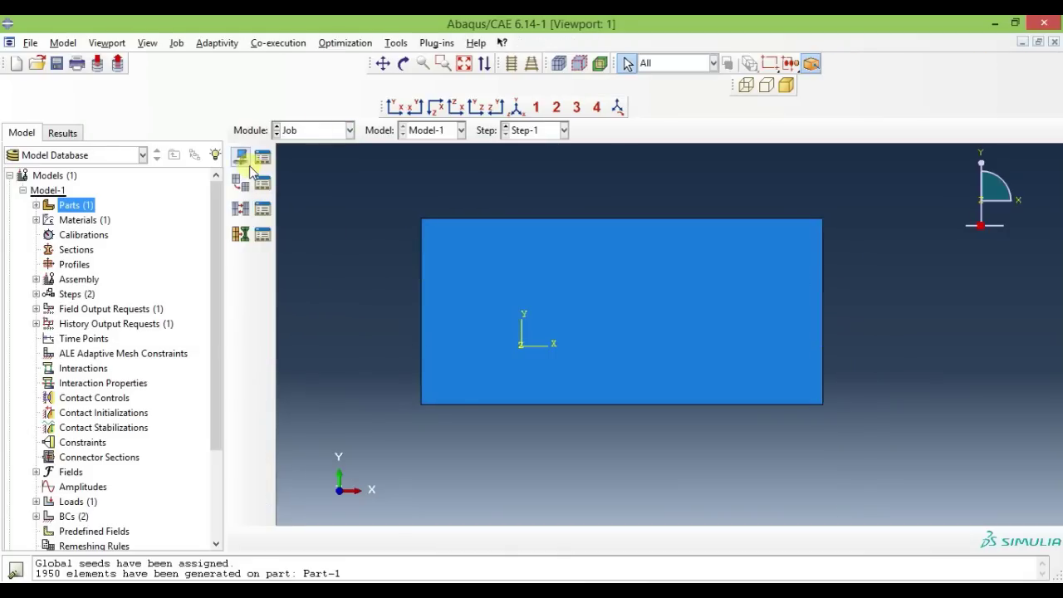
click(241, 156)
click(323, 461)
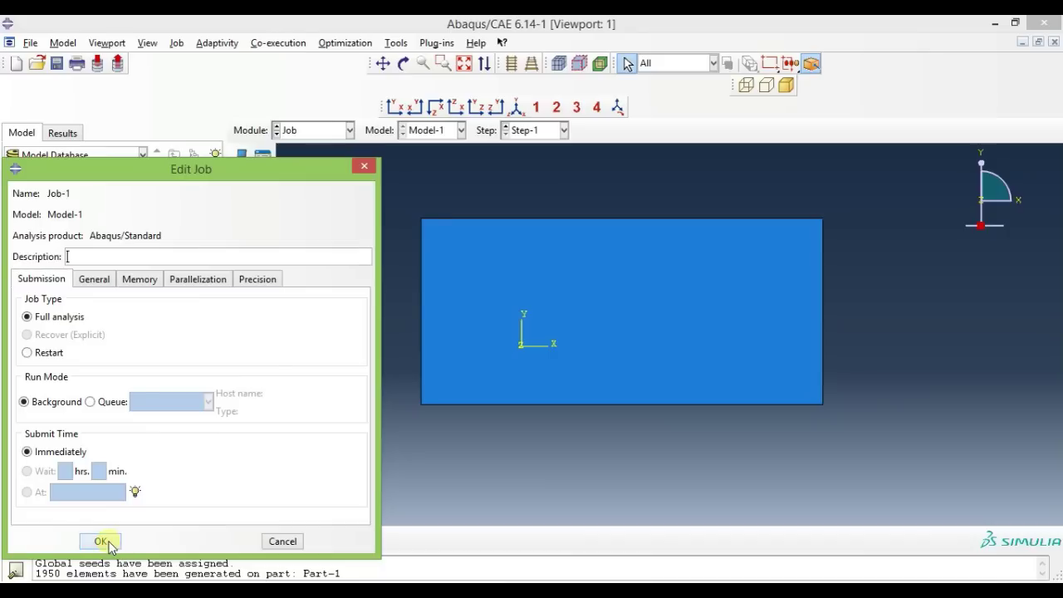
click(101, 536)
Step: Submit Job-1 for analysis, overwriting the existing job files
drag(214, 306, 212, 384)
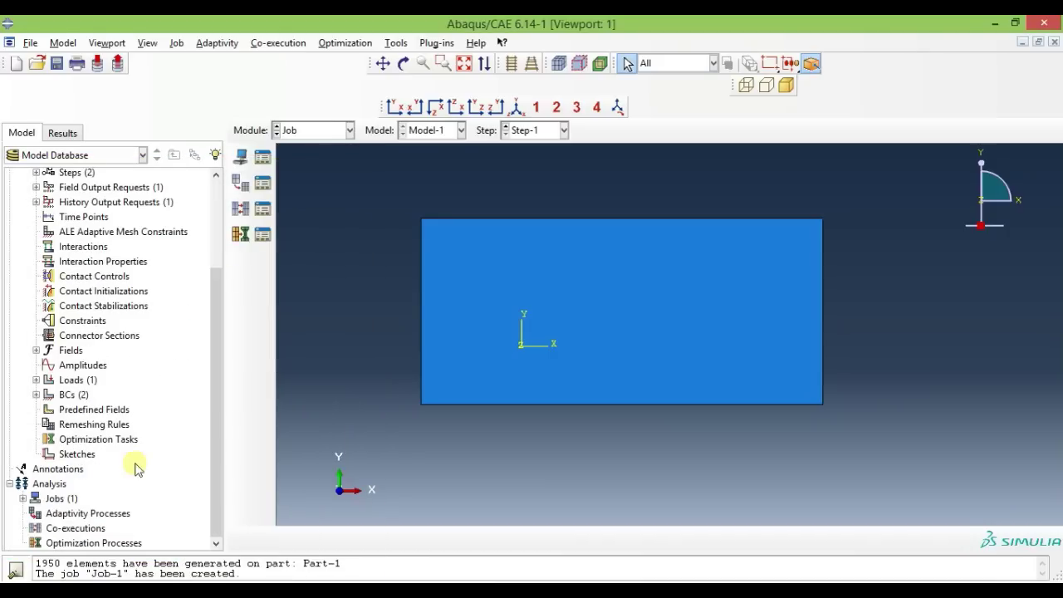
click(23, 499)
right_click(54, 514)
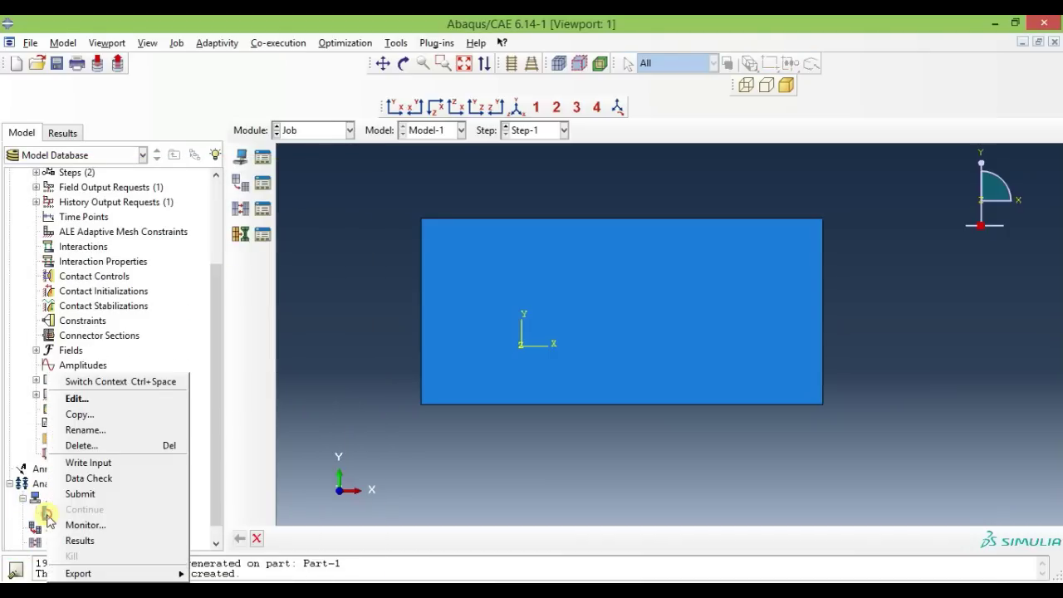
click(84, 497)
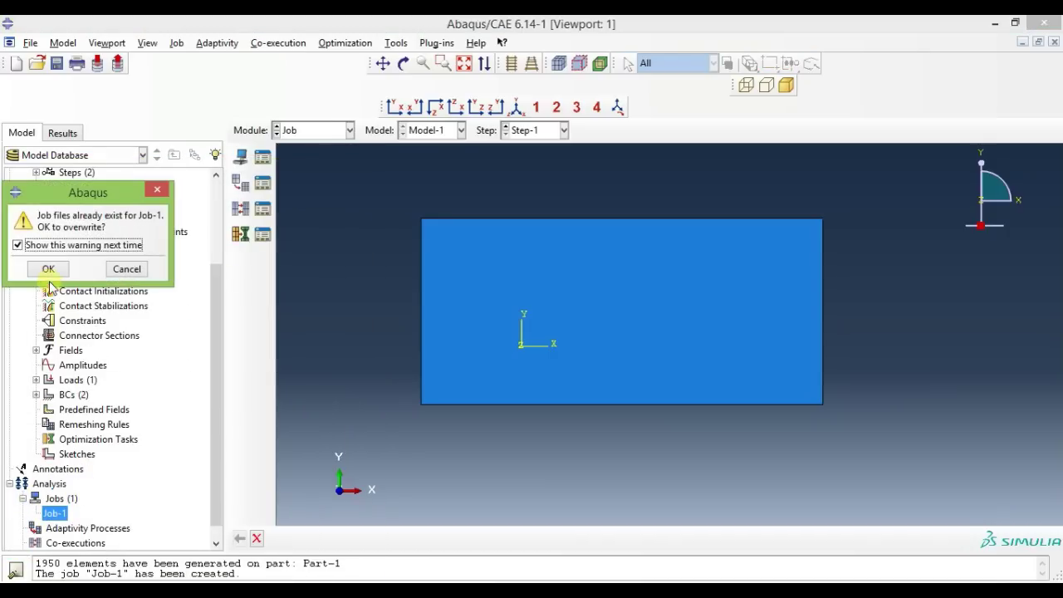
click(45, 269)
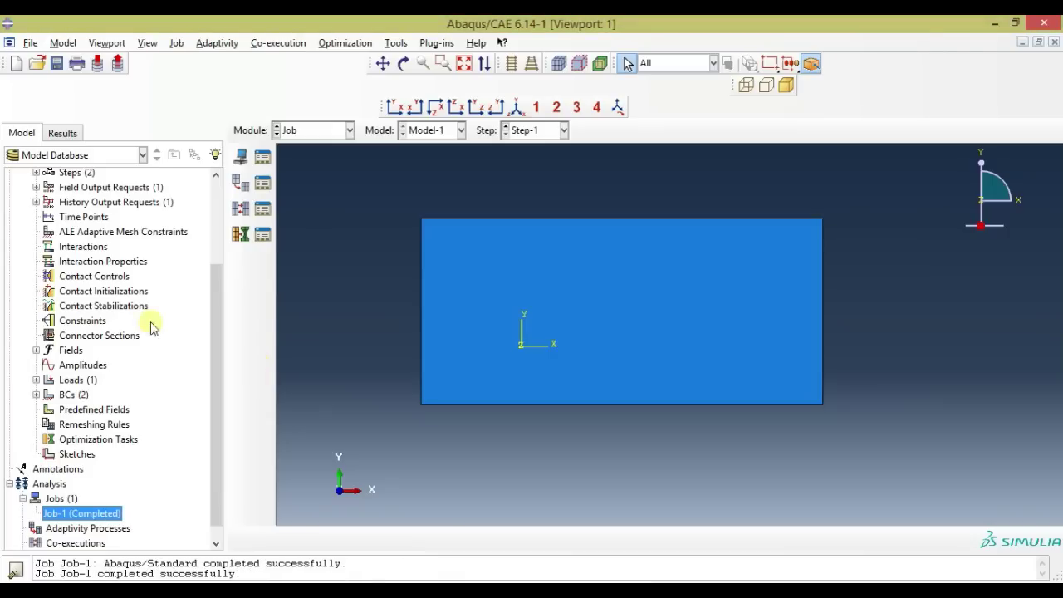
Step: Open the results of Job-1 and plot the Mises stress contours on the deformed plate
right_click(104, 513)
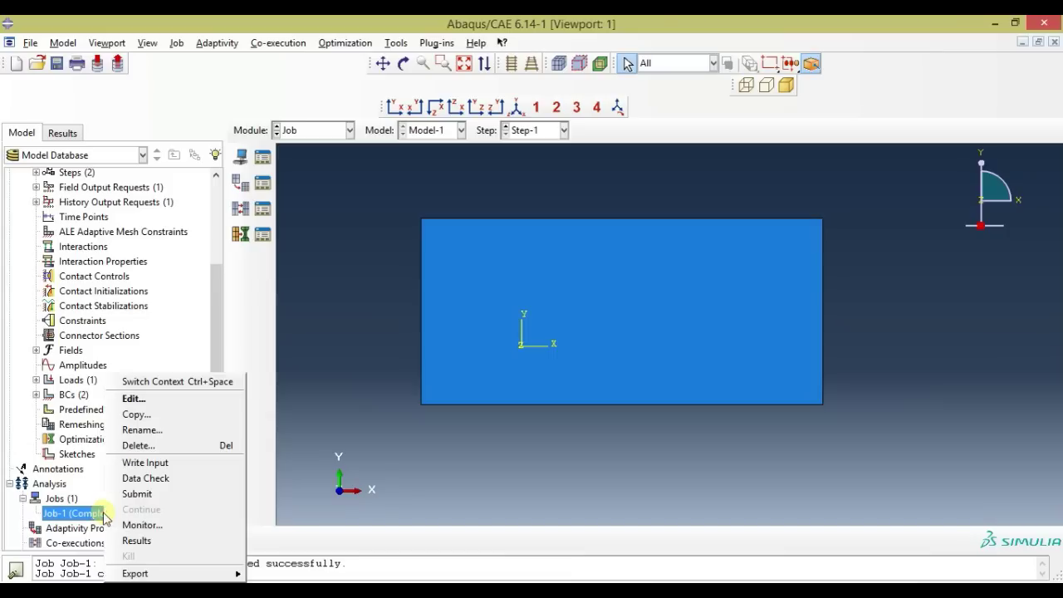
click(139, 542)
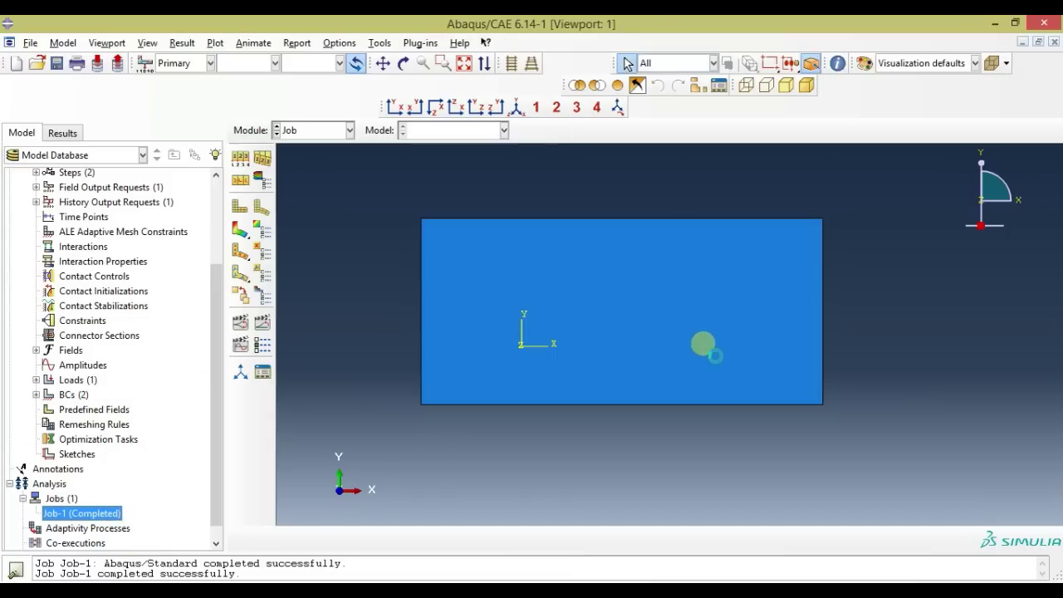
click(262, 209)
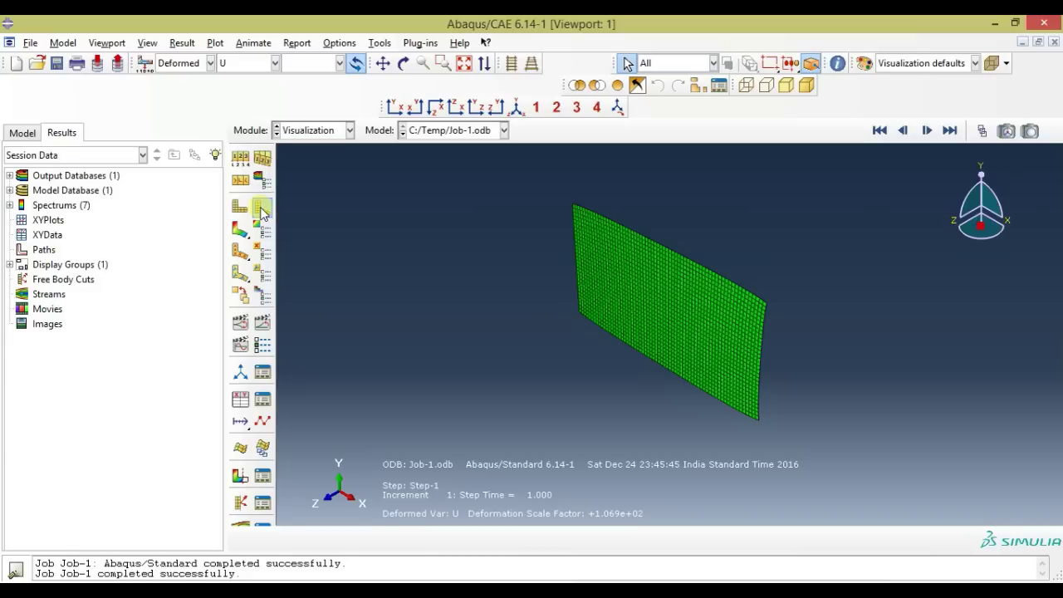
click(241, 229)
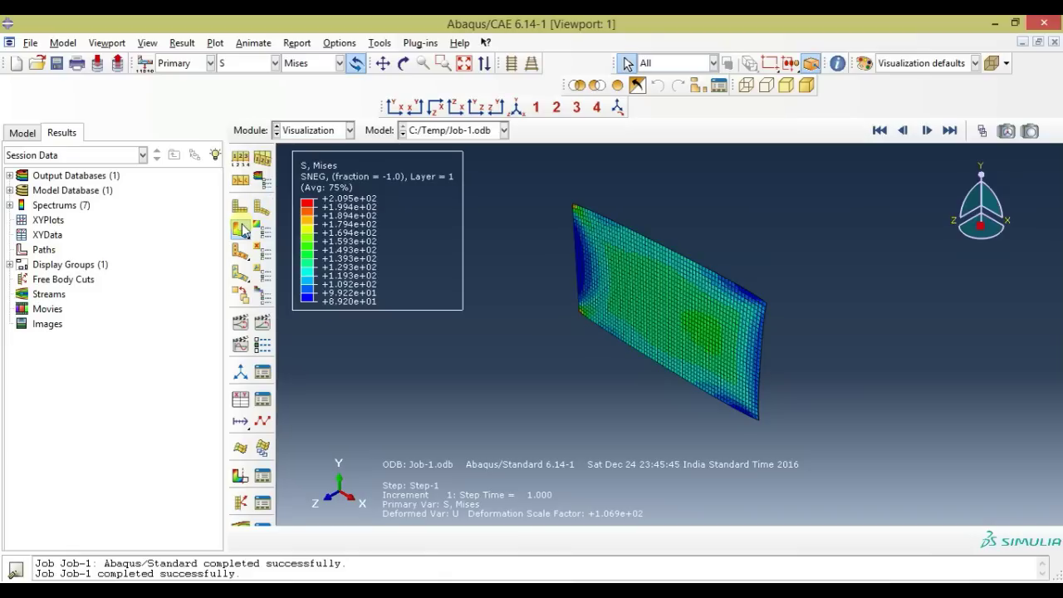
ctrl+alt+drag(589, 277, 653, 260)
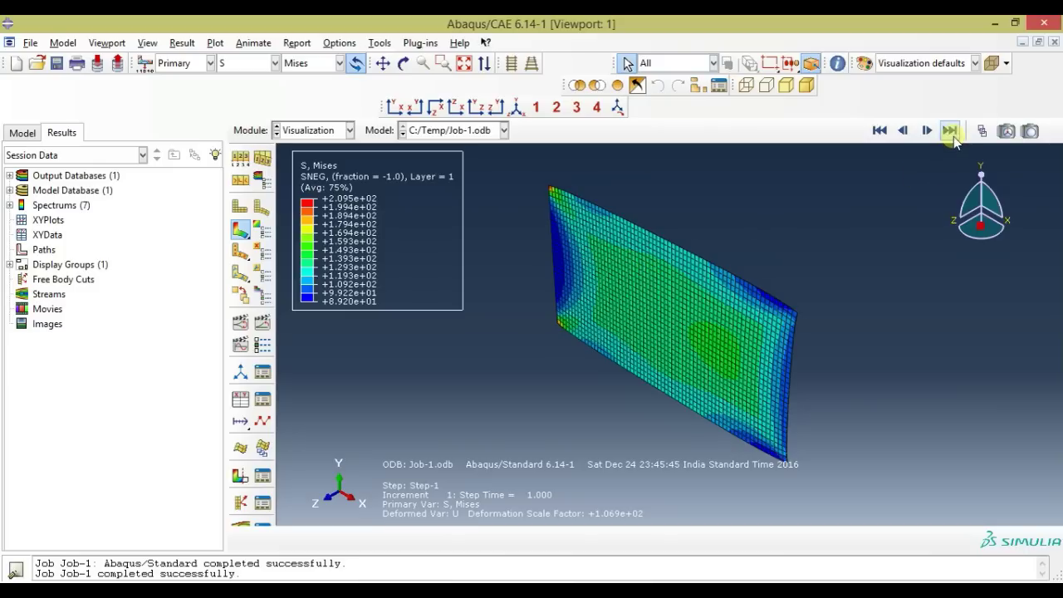
Step: Switch the stress contour plot to the Max. In-Plane Principal component
click(314, 65)
click(314, 83)
click(314, 65)
click(315, 97)
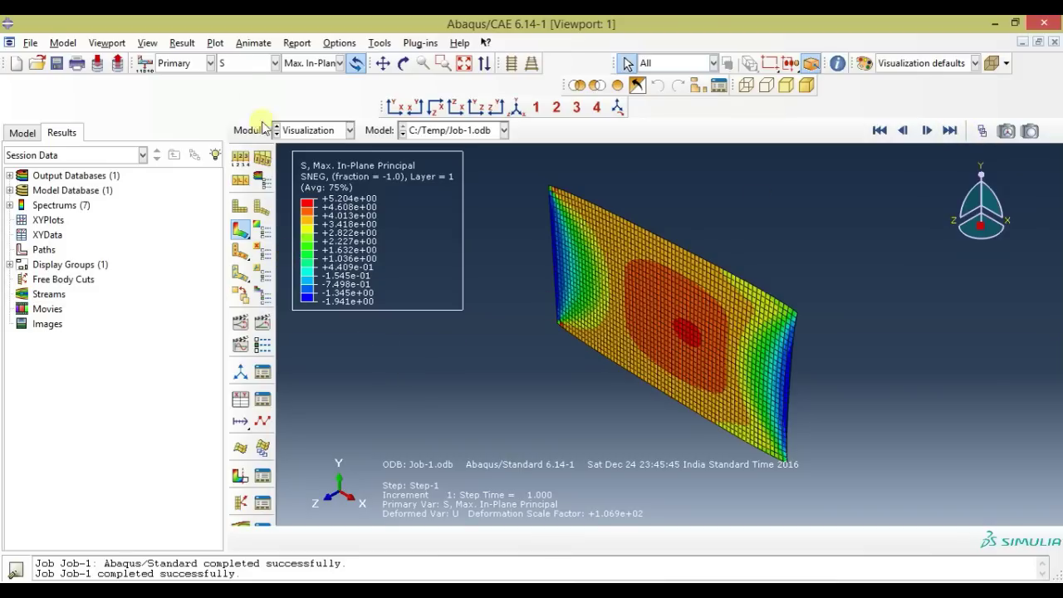
Step: Display the displacement U, Magnitude contours on the deformed plate
click(247, 64)
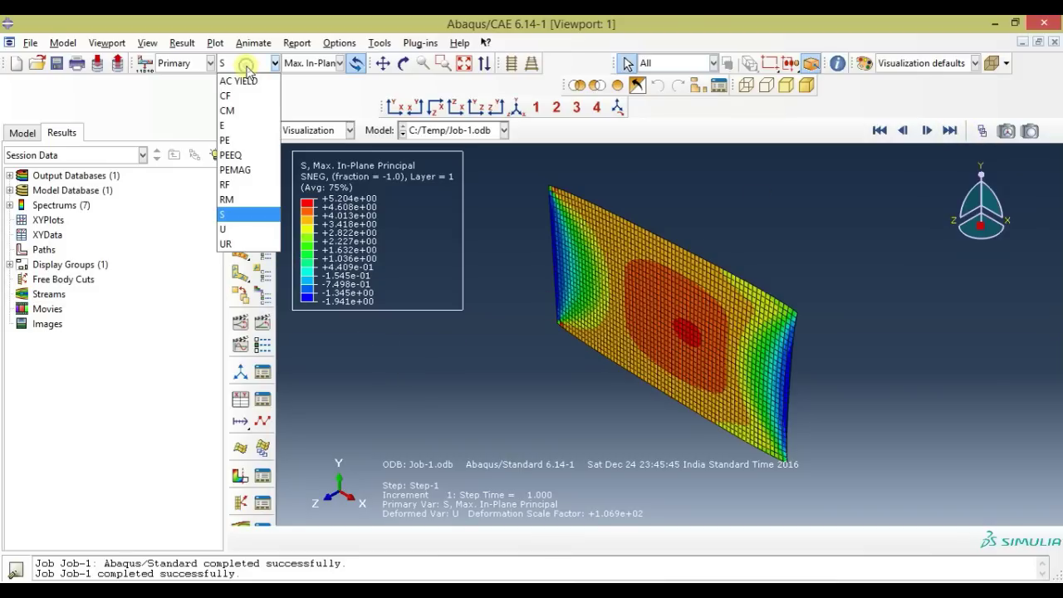
click(235, 229)
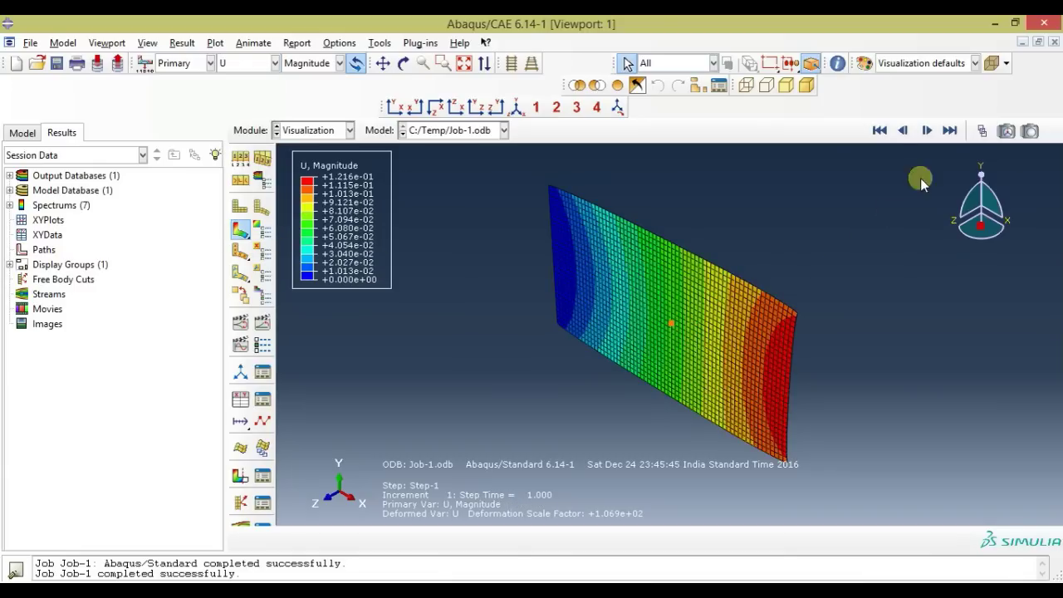
click(549, 207)
Step: Plot the displacement contours on both the undeformed and deformed shapes, and compare them from several angles and in the isometric view
click(241, 232)
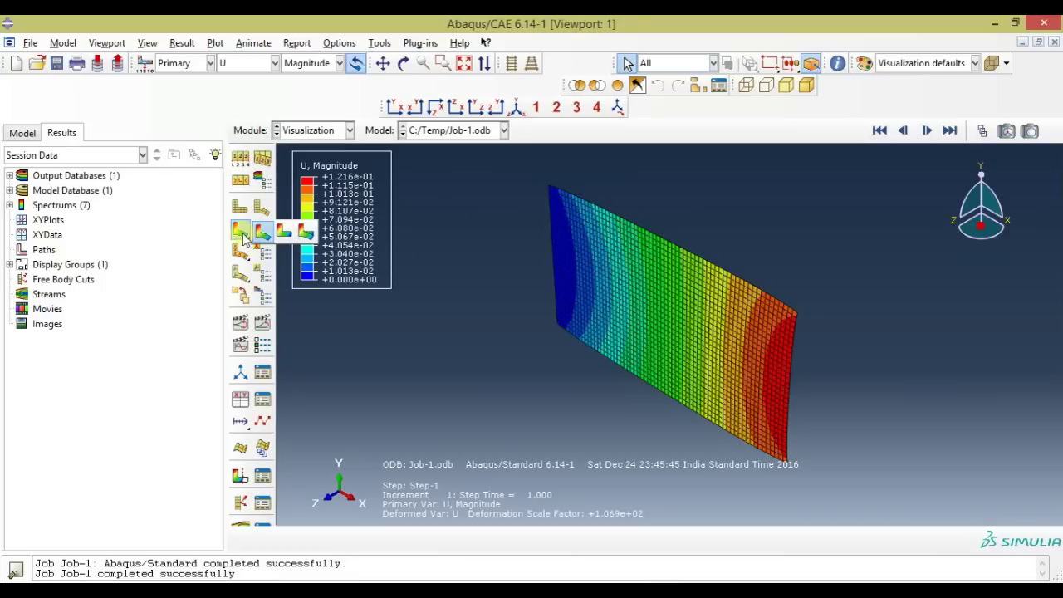
click(306, 231)
ctrl+alt+drag(764, 301, 738, 249)
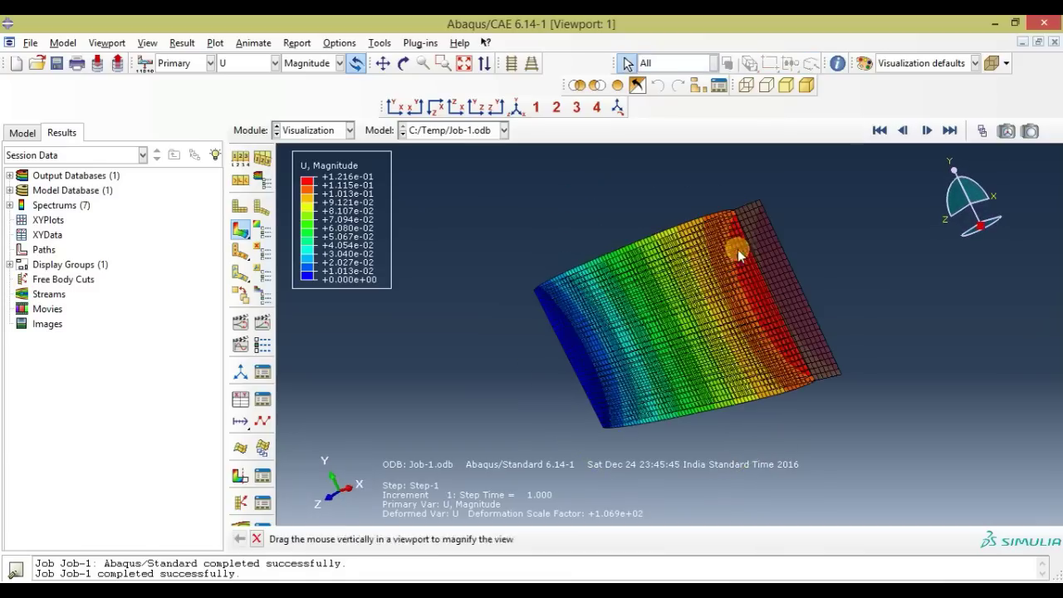
ctrl+alt+drag(781, 328, 772, 257)
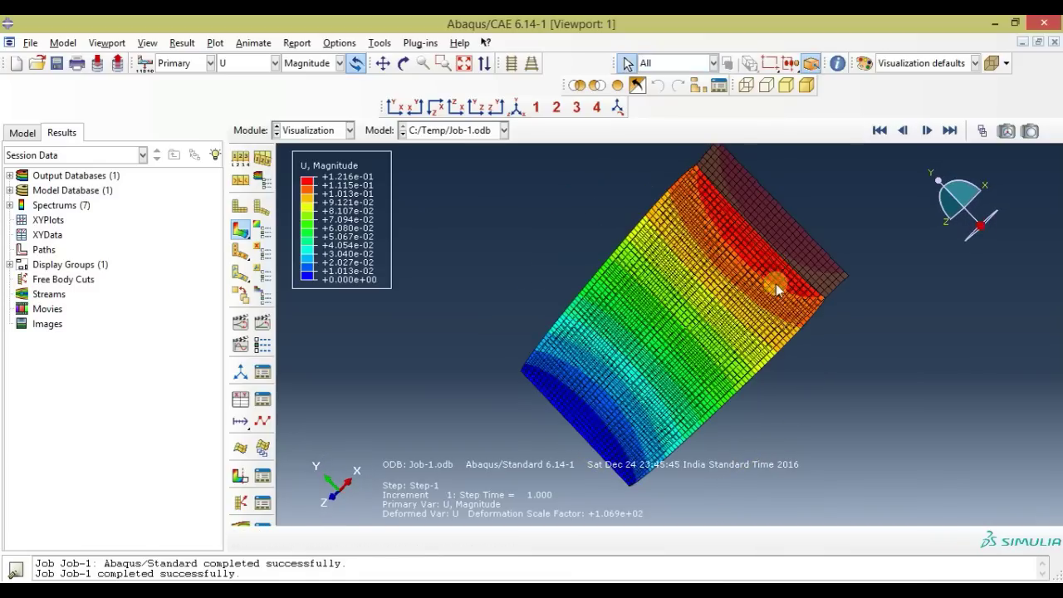
click(516, 107)
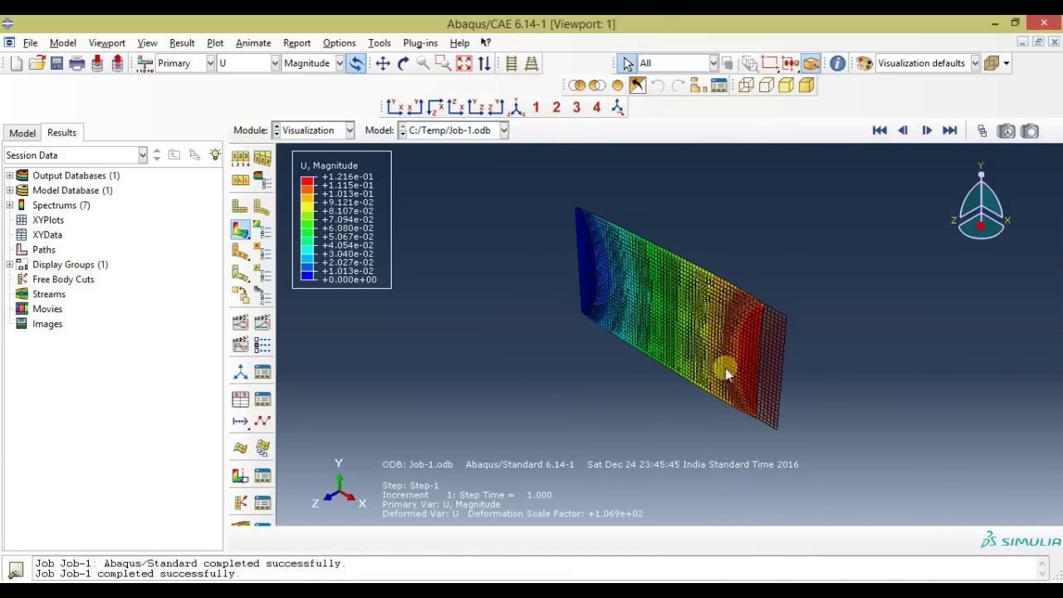
ctrl+alt+drag(726, 368, 758, 357)
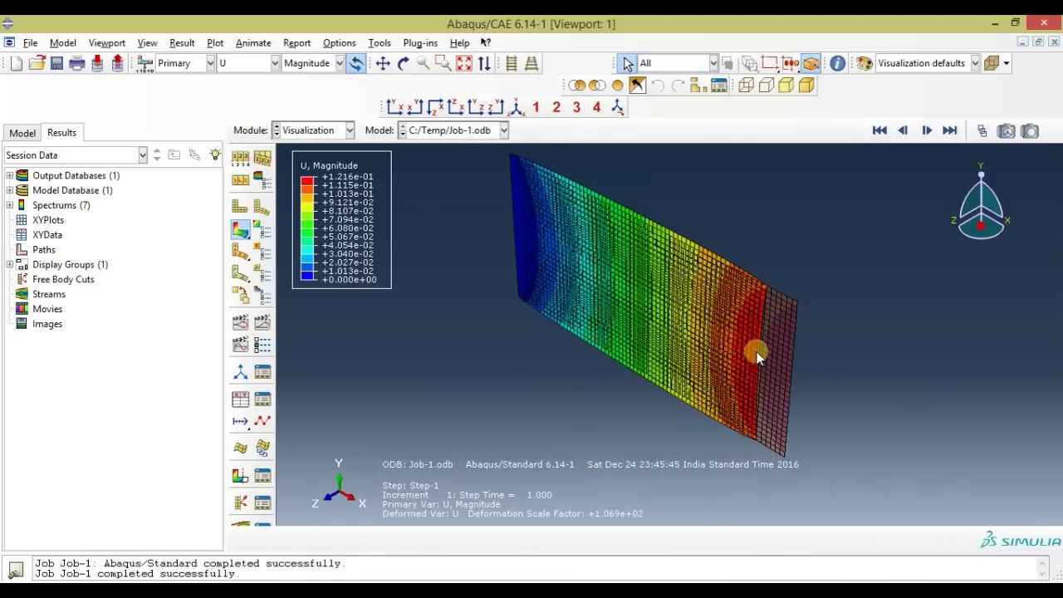
Step: Return the displacement contour plot to the deformed shape only
click(242, 233)
click(261, 233)
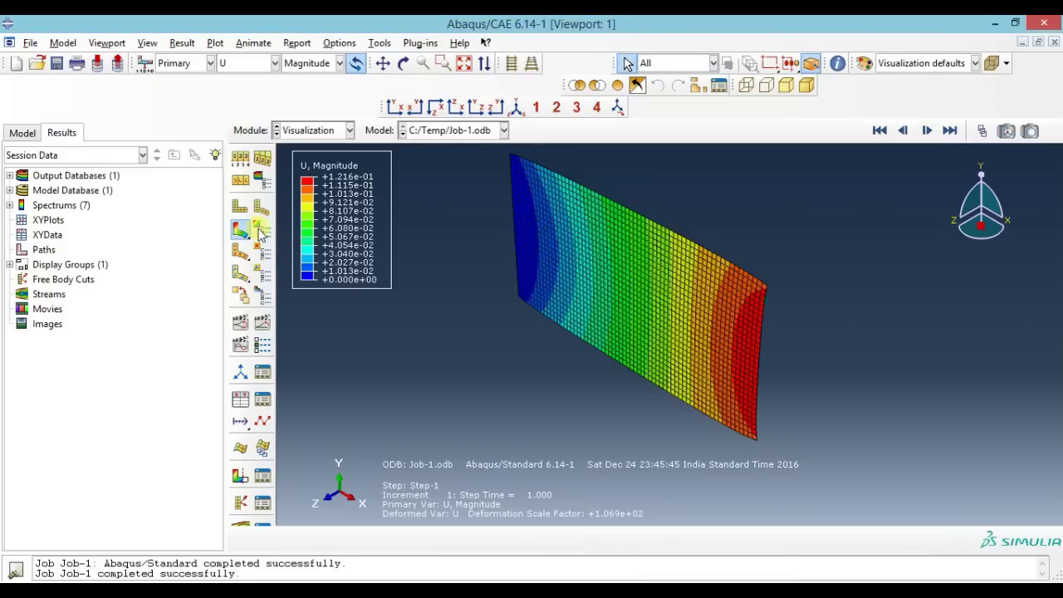
ctrl+alt+middle_drag(551, 312, 584, 280)
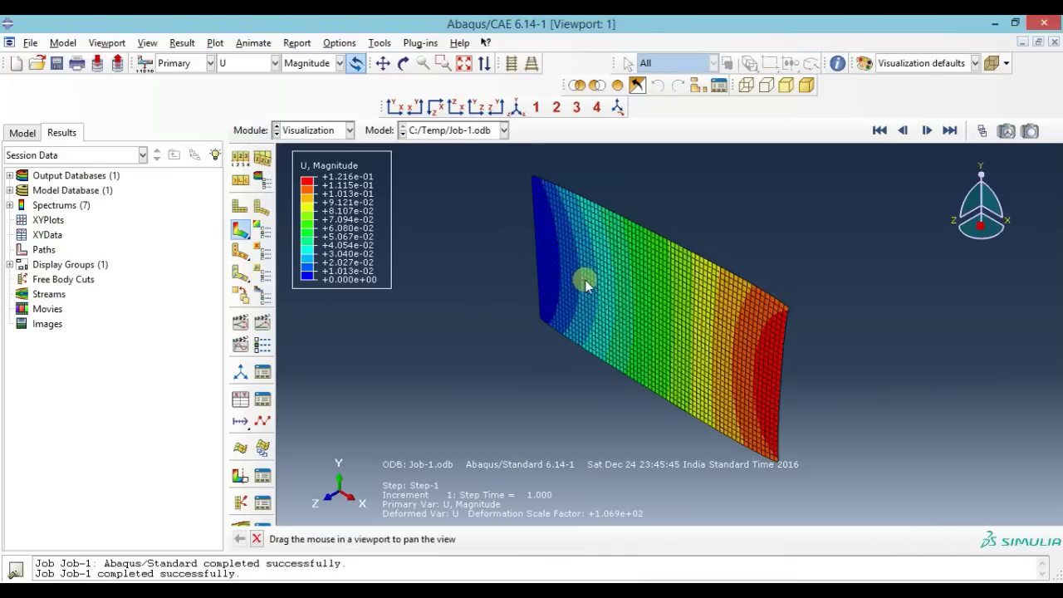
ctrl+alt+middle_drag(754, 385, 755, 363)
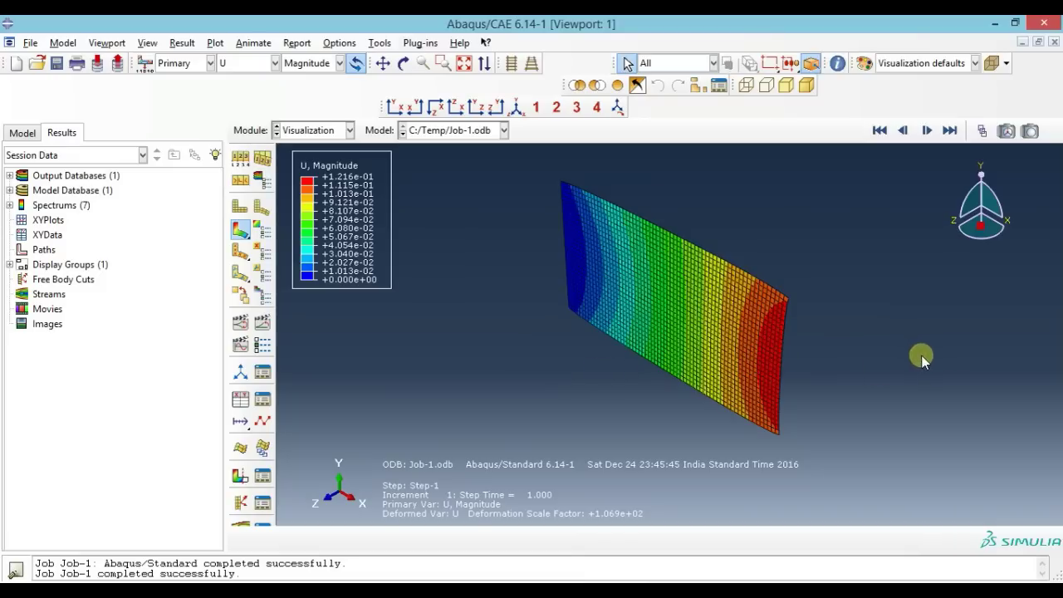
Step: Query the ply stack plot of the plate's composite section from the analysis results
click(836, 65)
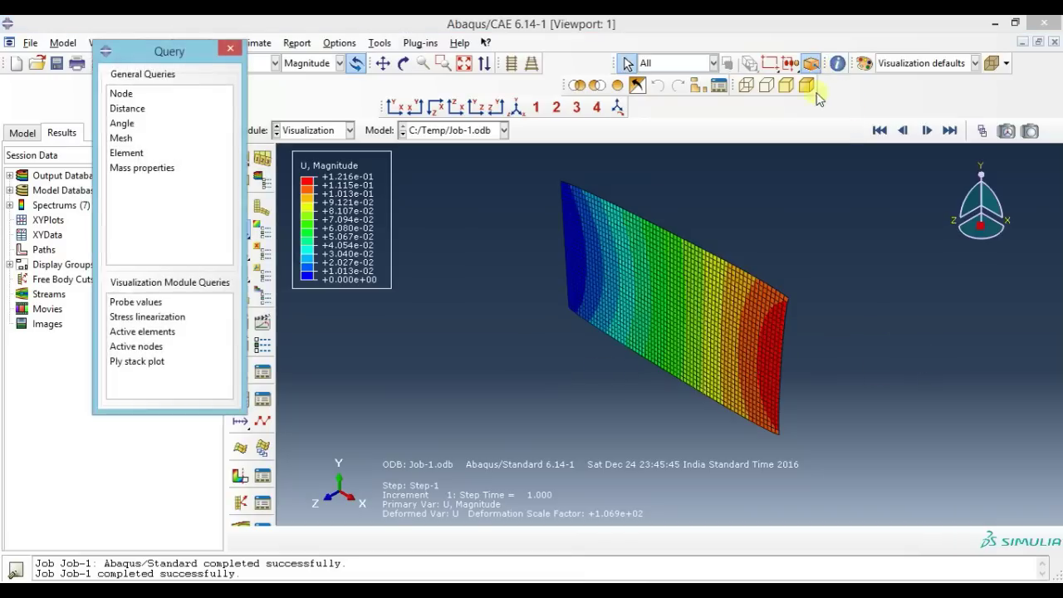
click(126, 363)
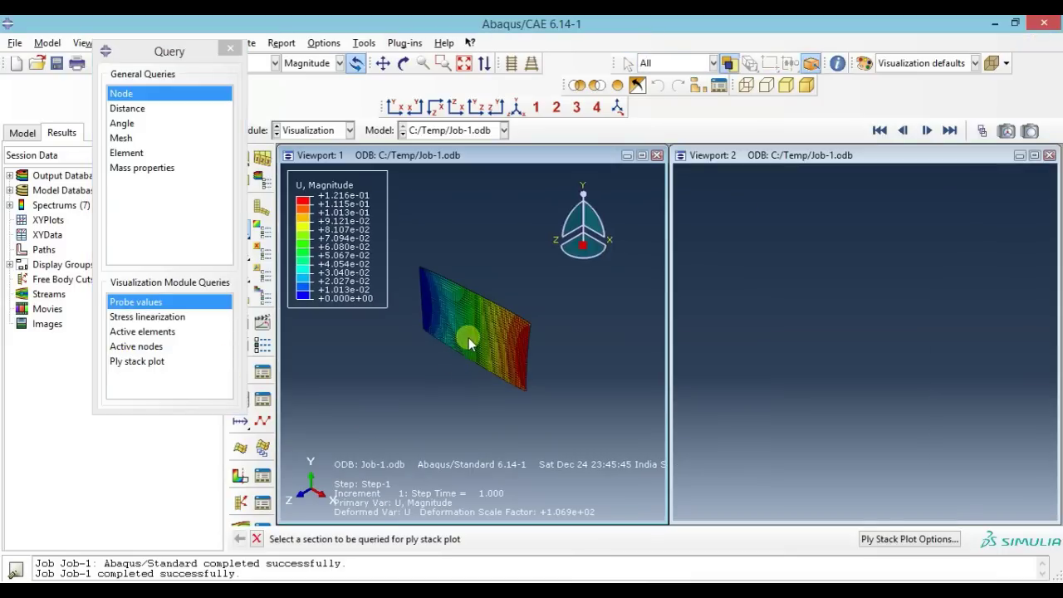
click(468, 338)
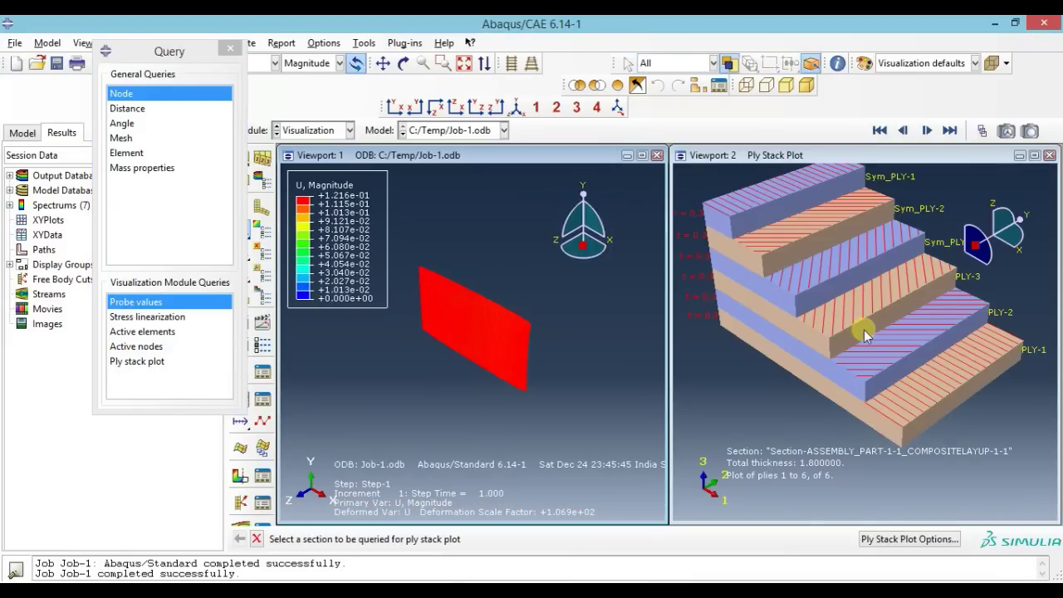